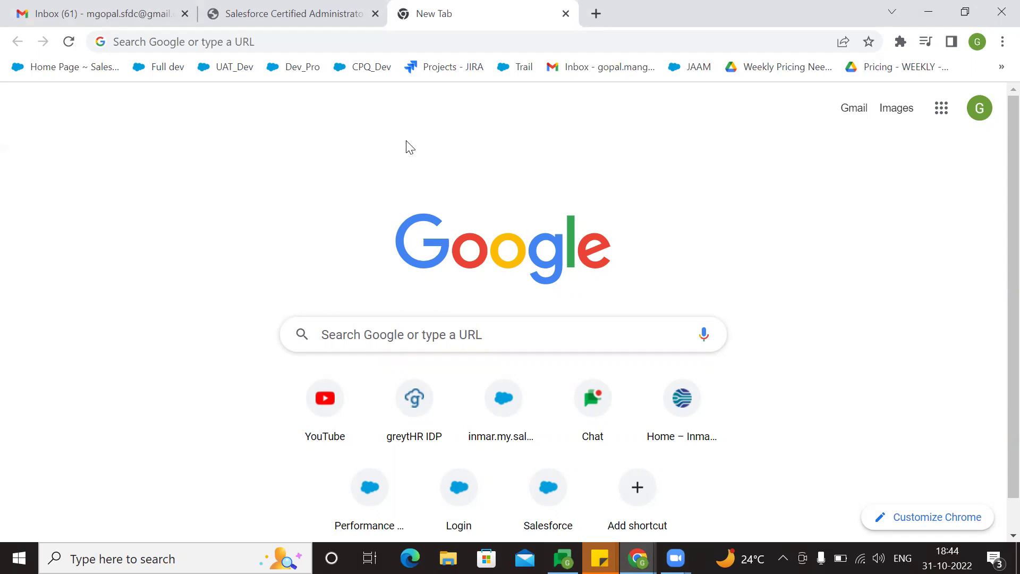
- Focus the Chrome address bar on the New Tab page to start entering a web address
left_click(329, 42)
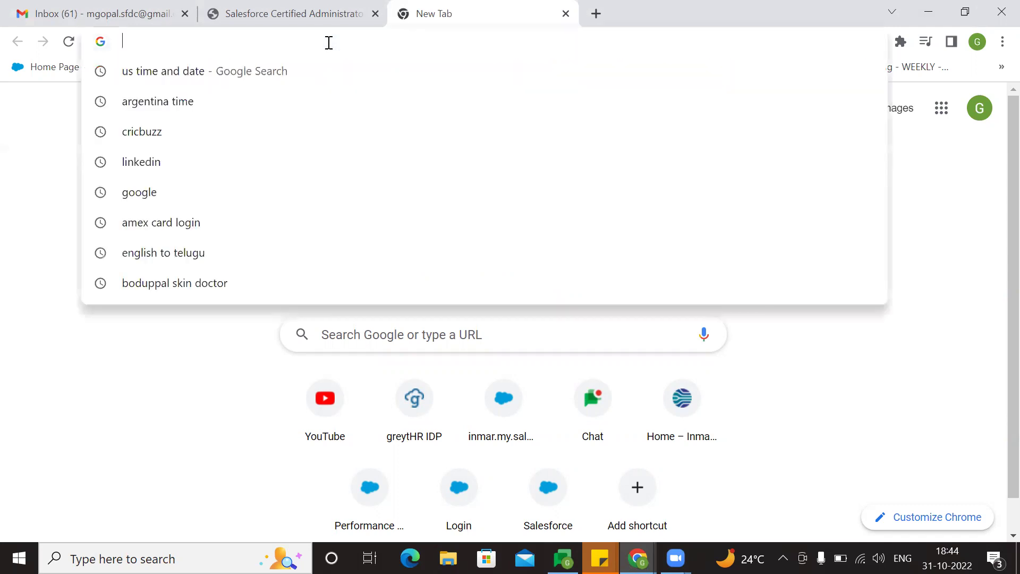
- Log in at login.salesforce.com with the saved test username and its password
type("login.")
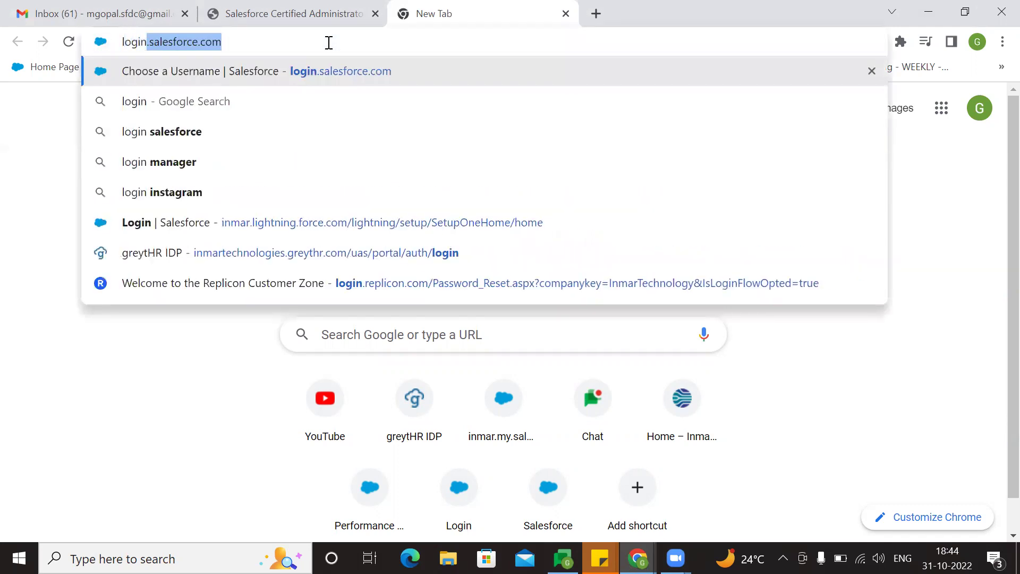
key("Return")
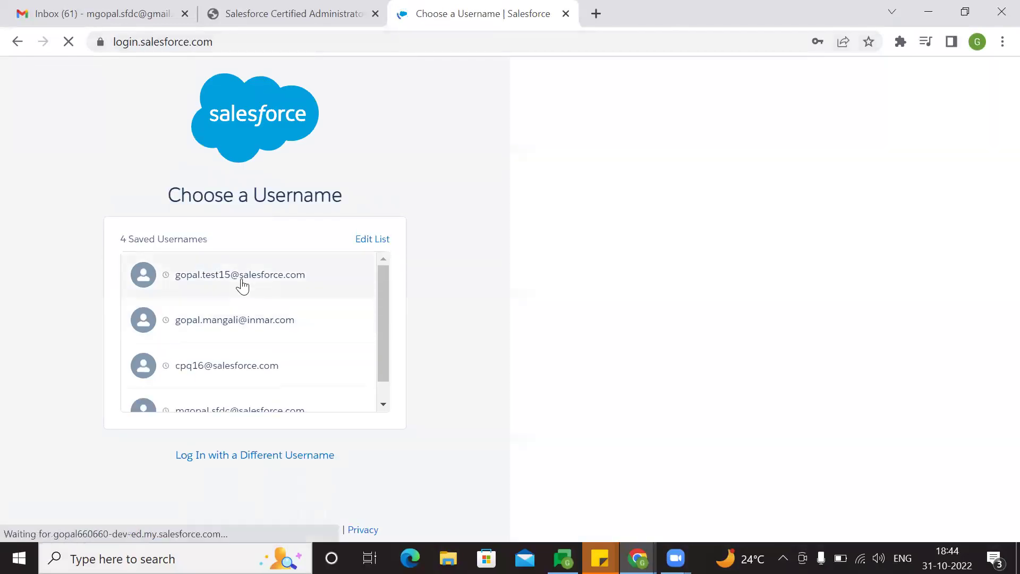
left_click(242, 285)
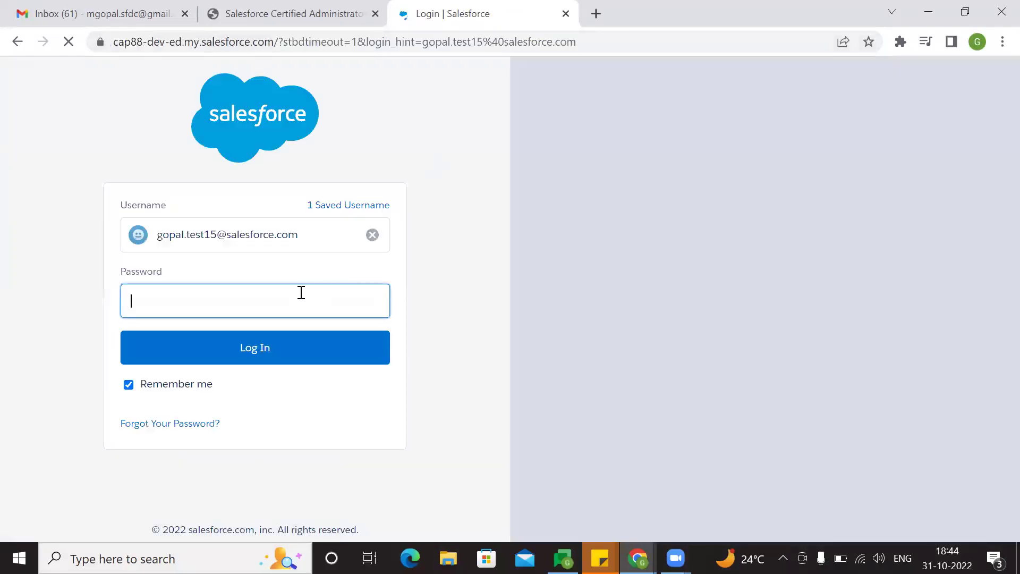
left_click(301, 292)
type("G")
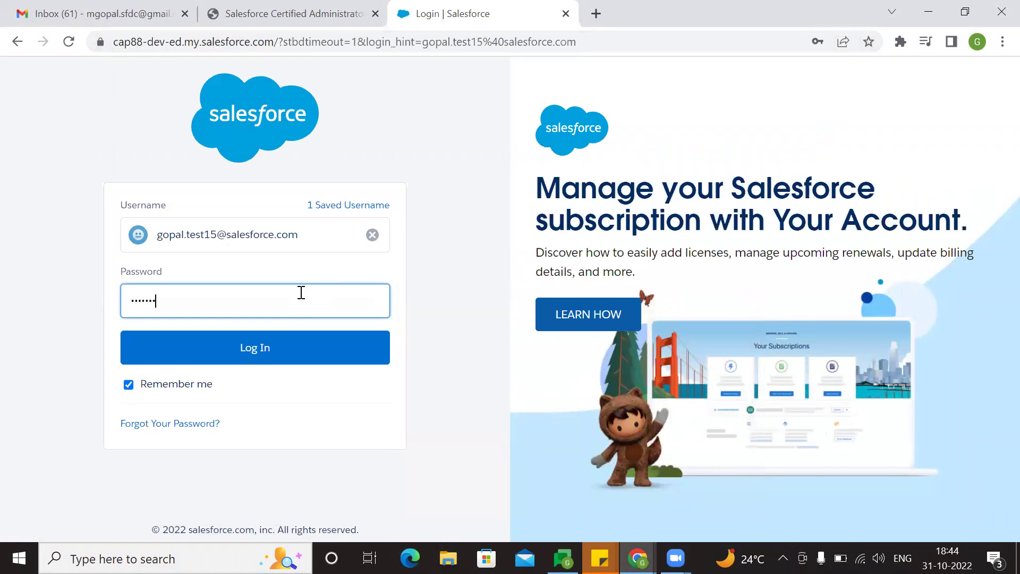
left_click(289, 348)
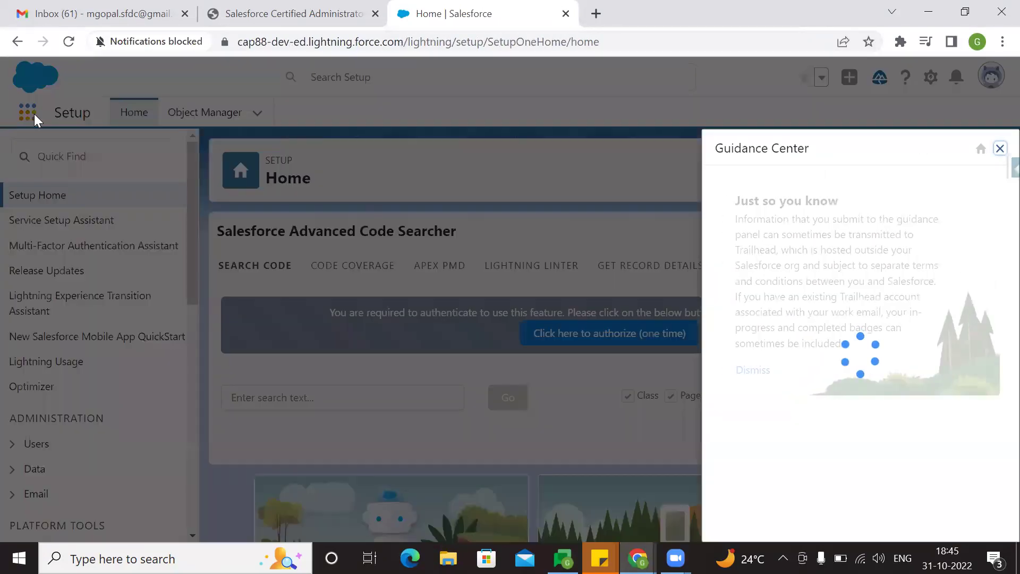
- Close the Guidance Center and switch to the Service app from the App Launcher
left_click(34, 115)
left_click(314, 268)
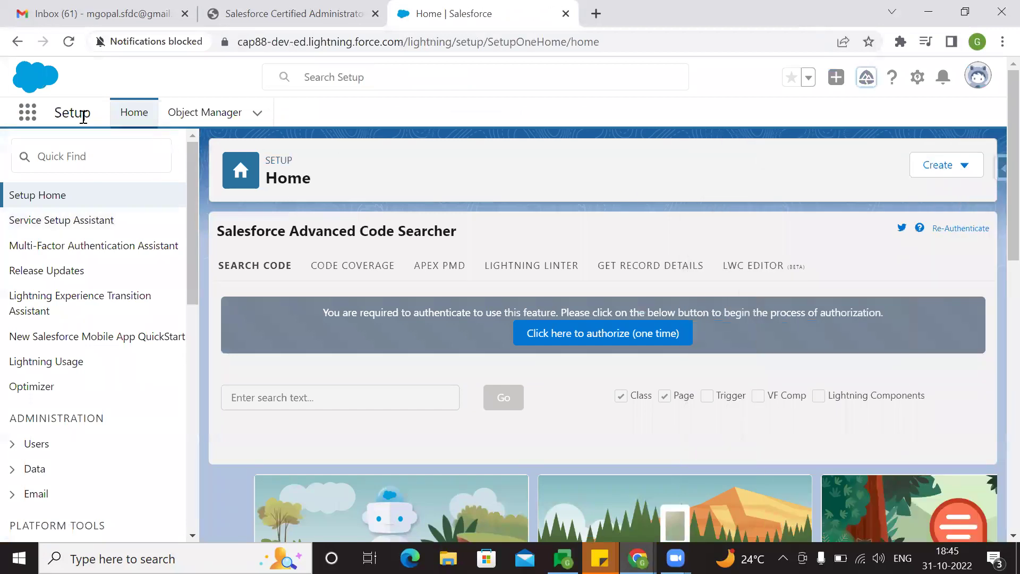
left_click(27, 112)
left_click(83, 215)
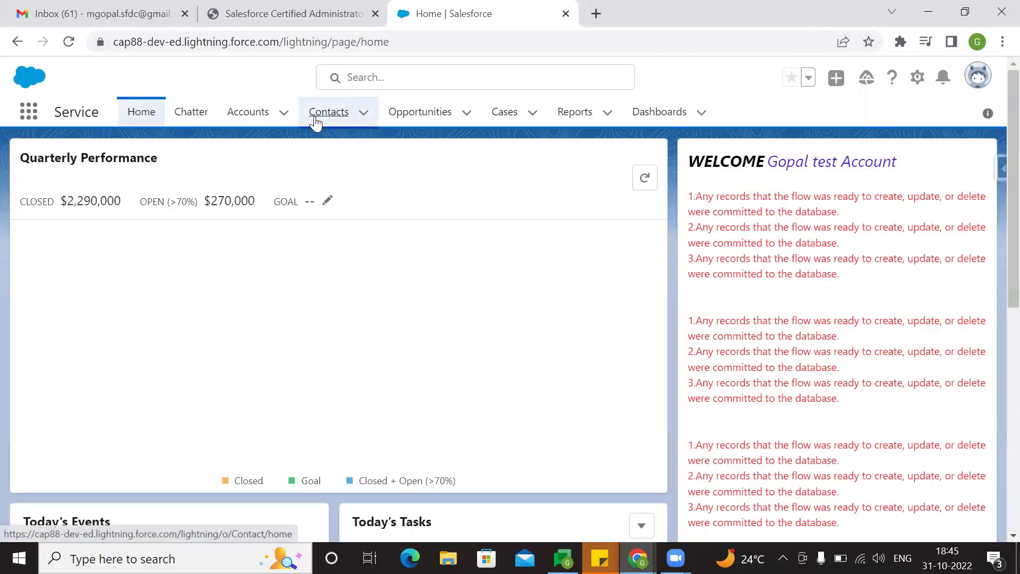
left_click(316, 123)
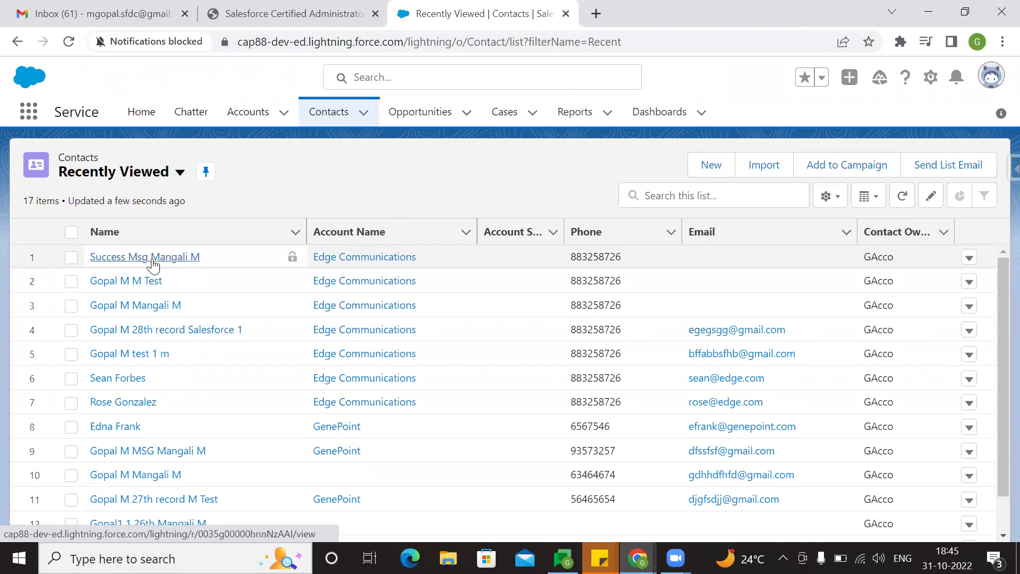
left_click(153, 258)
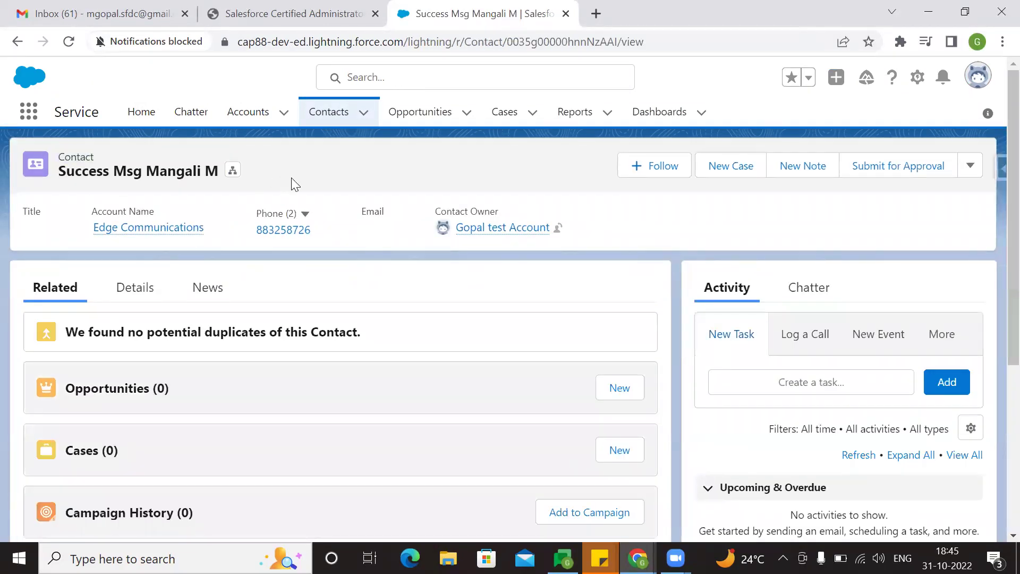
left_click(133, 288)
- Scroll the contact's details down to the Mailing Address and Other Address fields
scroll(290, 330, "down", 3)
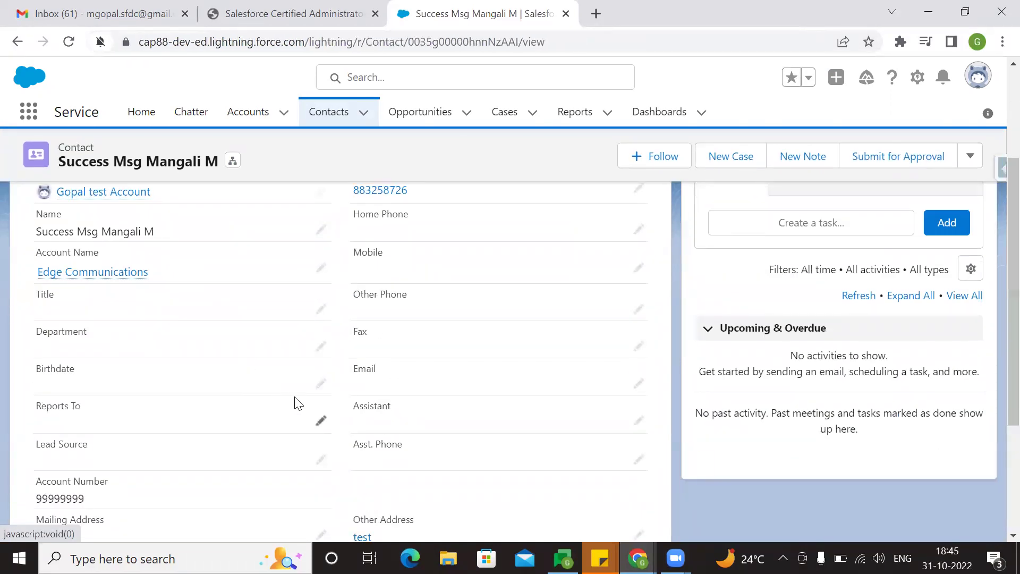
scroll(302, 399, "down", 2)
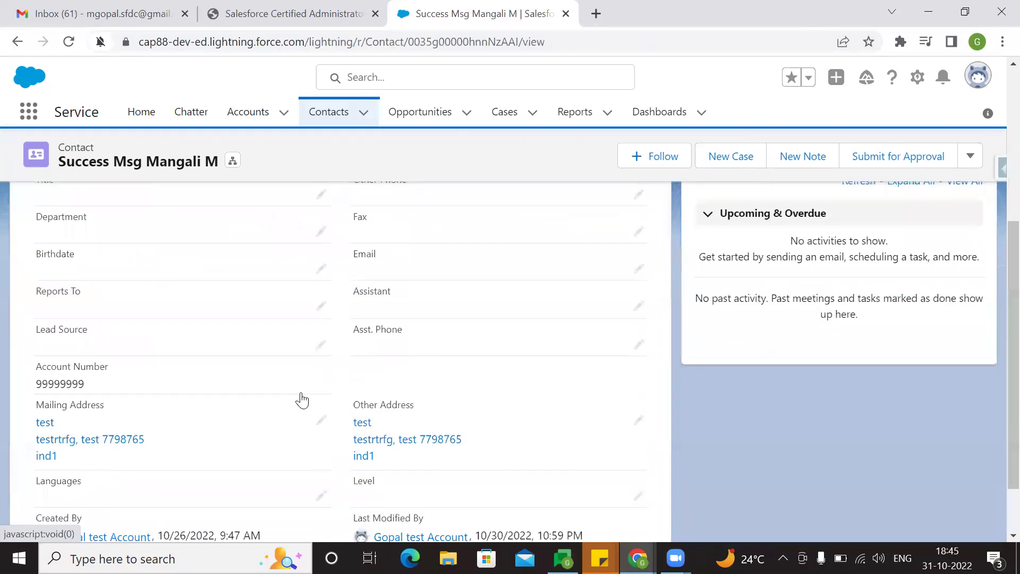
scroll(302, 399, "down", 1)
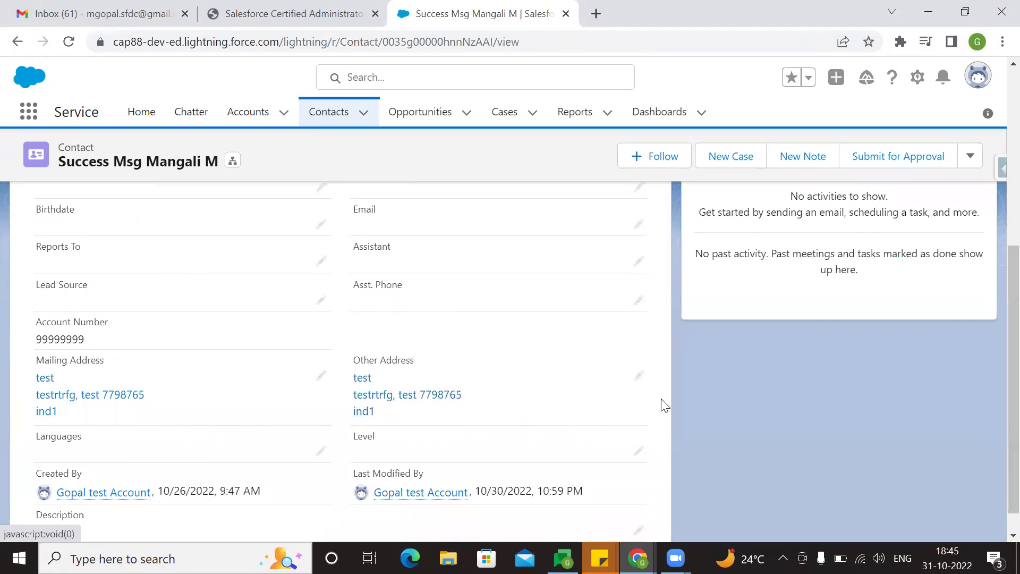
- Edit the Other Address and clear its Zip/Postal Code and State/Province values
left_click(640, 376)
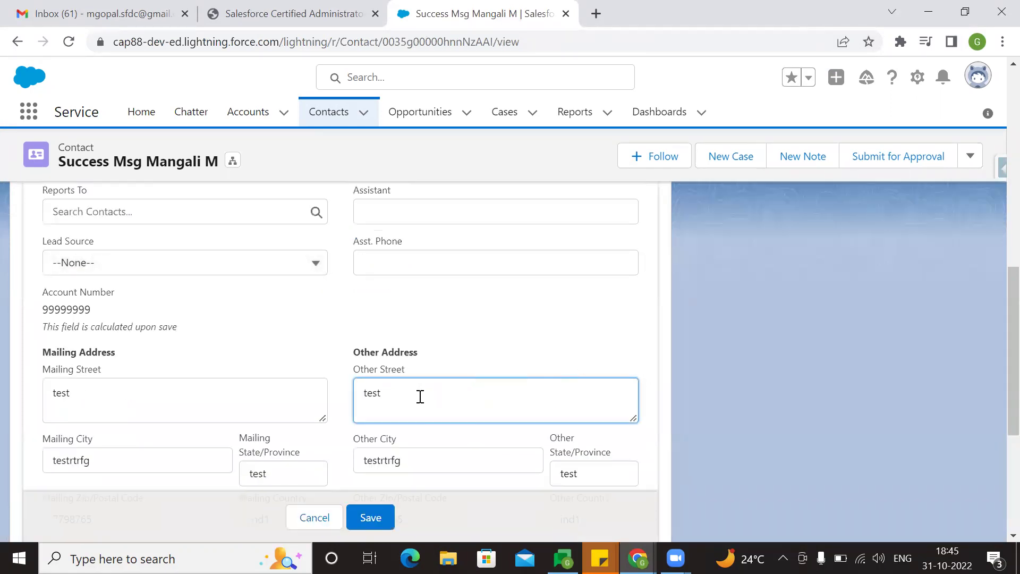
scroll(484, 380, "down", 5)
double_click(435, 287)
key("BackSpace")
double_click(590, 285)
double_click(593, 240)
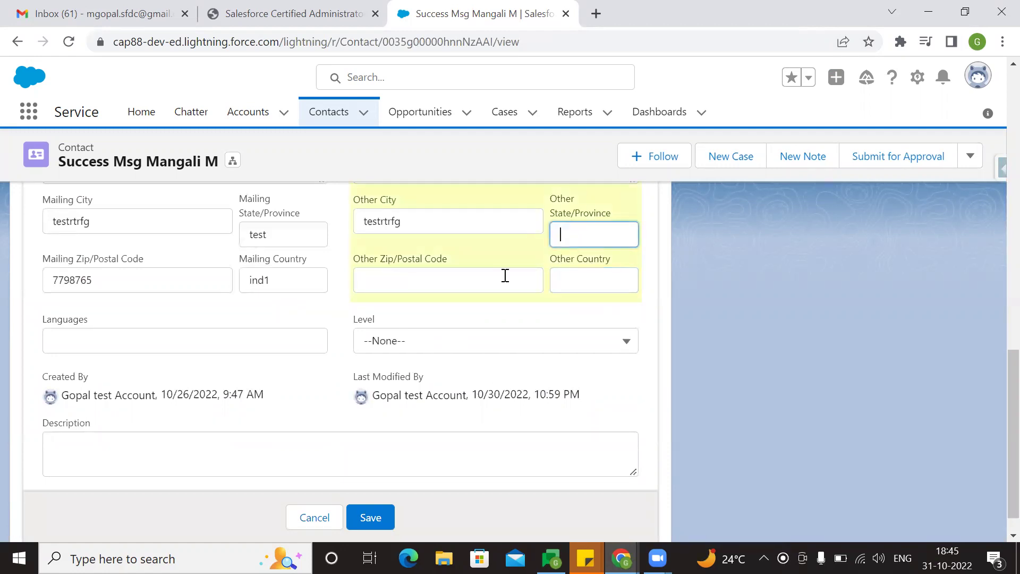
key("BackSpace")
- Clear the Other City and Other Street values and save the contact
scroll(460, 296, "up", 2)
double_click(455, 297)
key("BackSpace")
double_click(418, 234)
key("BackSpace")
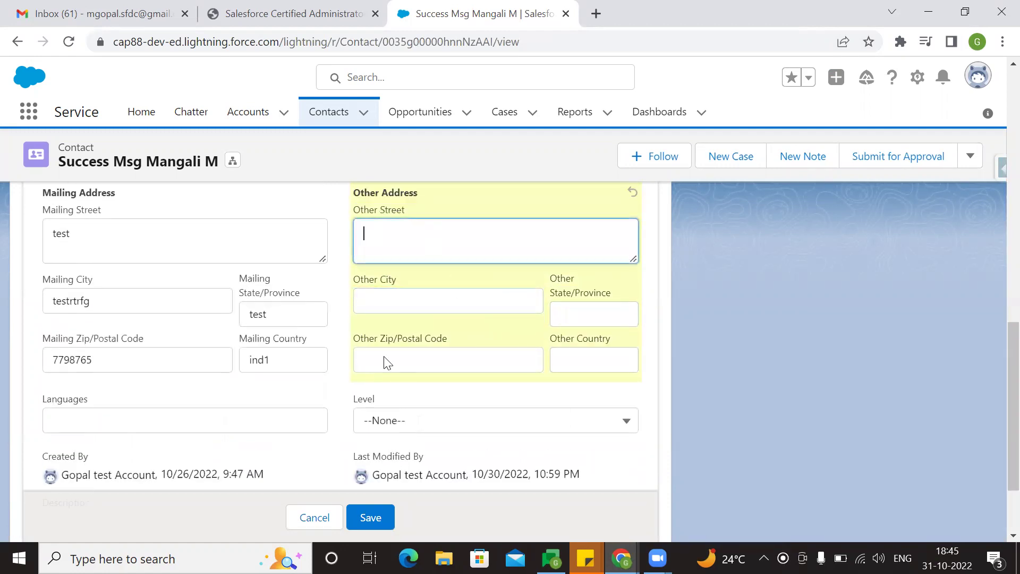
left_click(388, 516)
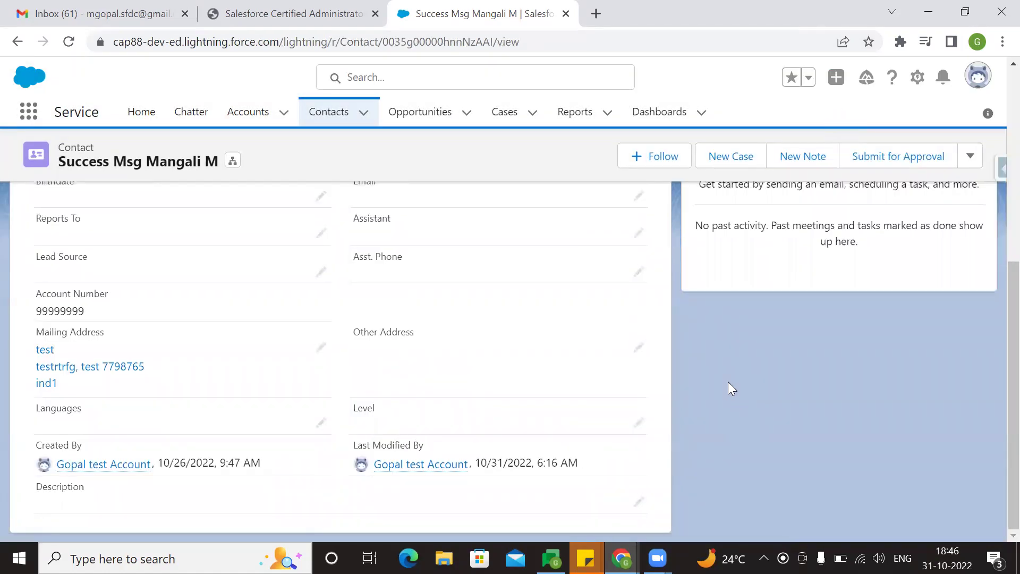
left_click(642, 353)
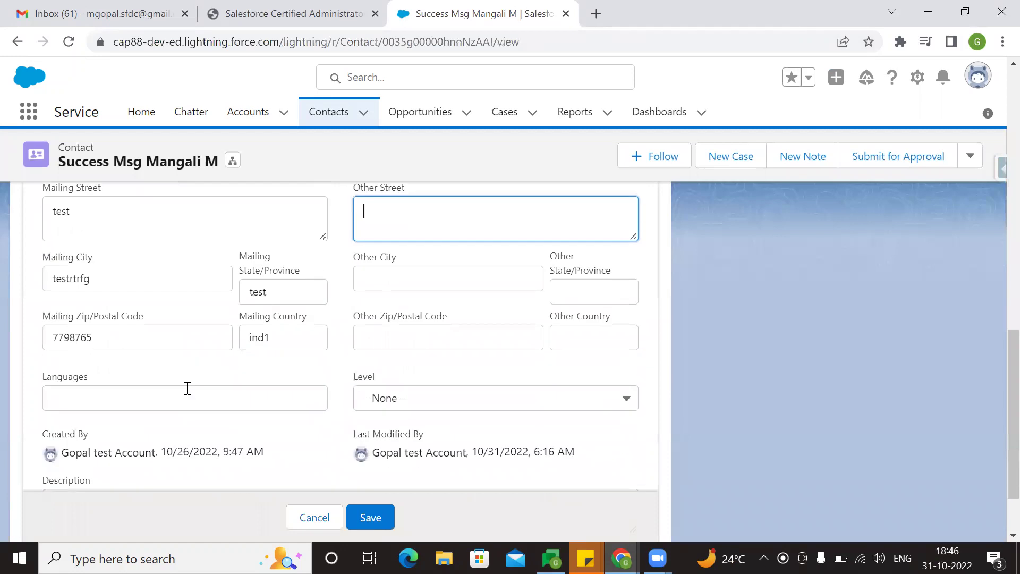
scroll(122, 295, "up", 3)
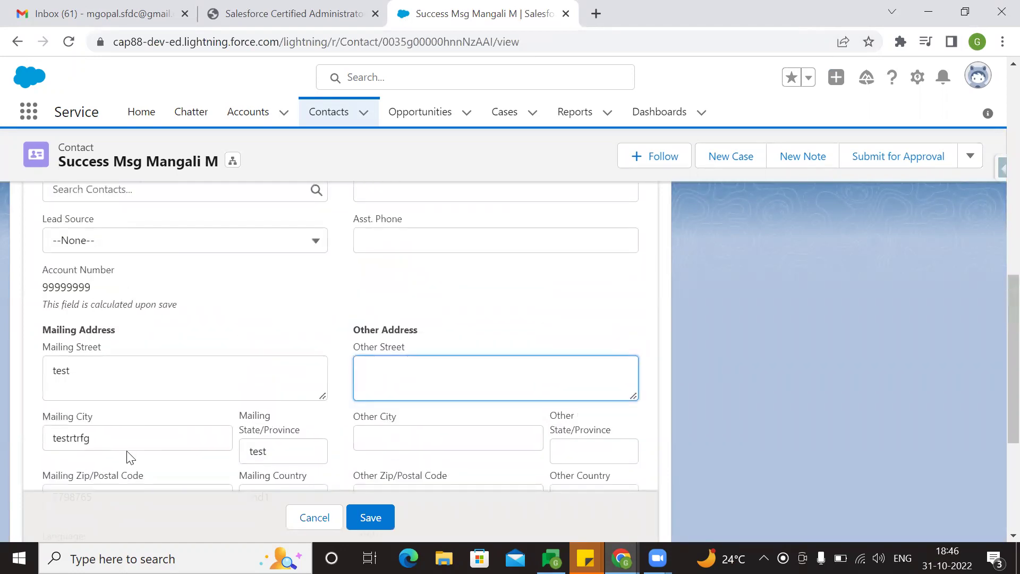
scroll(227, 395, "down", 2)
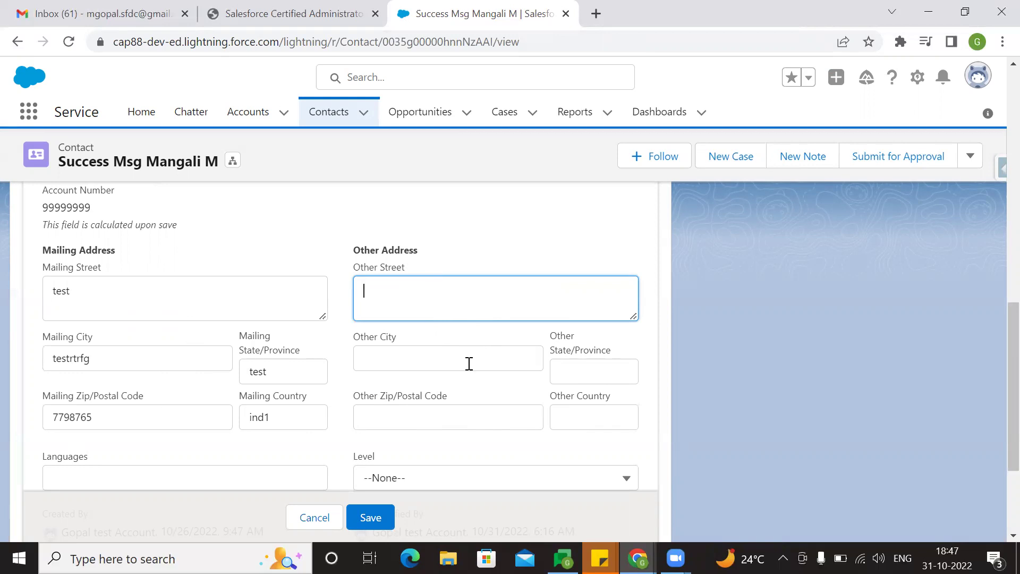
left_click(317, 514)
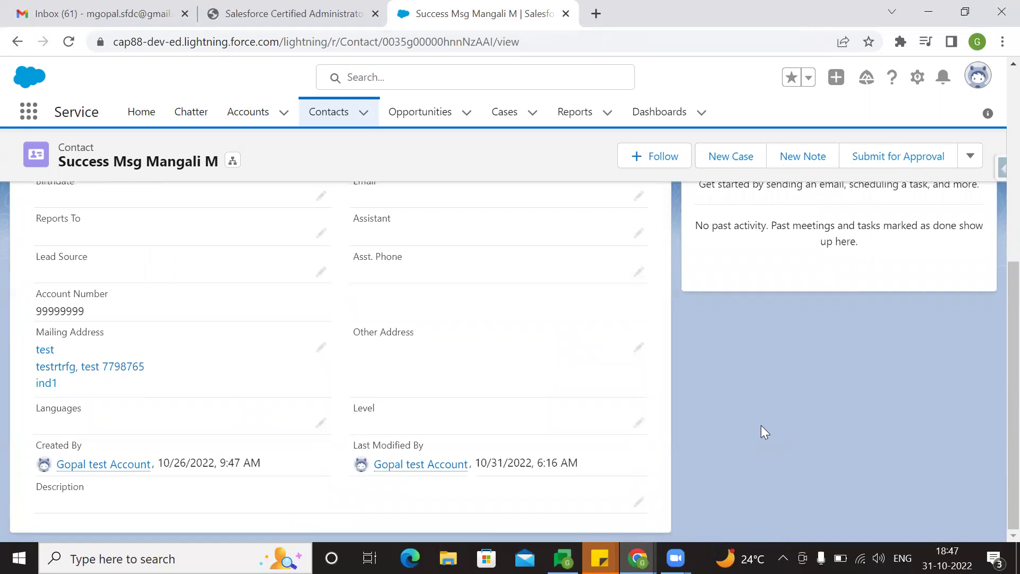
right_click(526, 10)
left_click(570, 116)
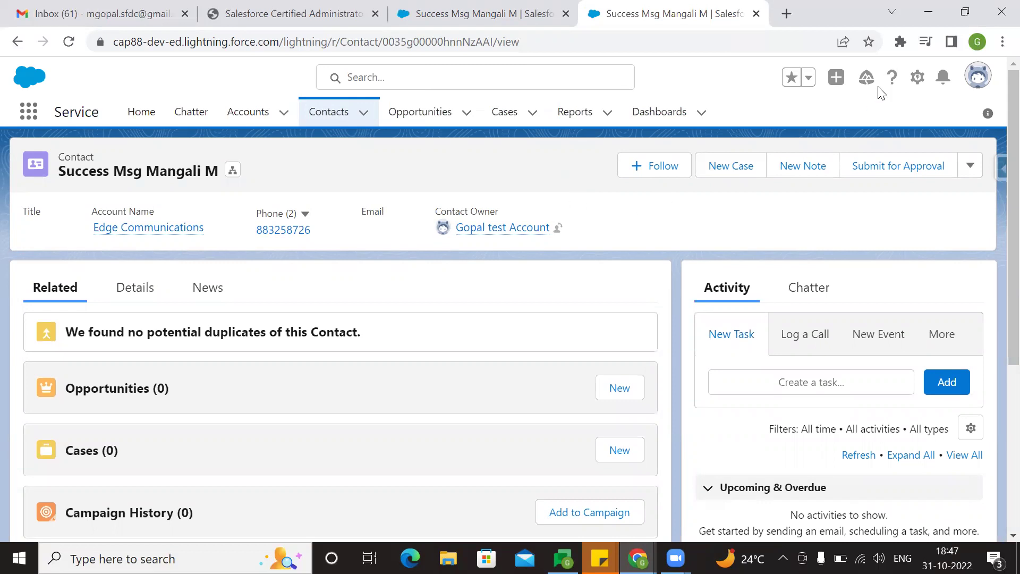
- Go to Setup Home from the gear menu
left_click(916, 80)
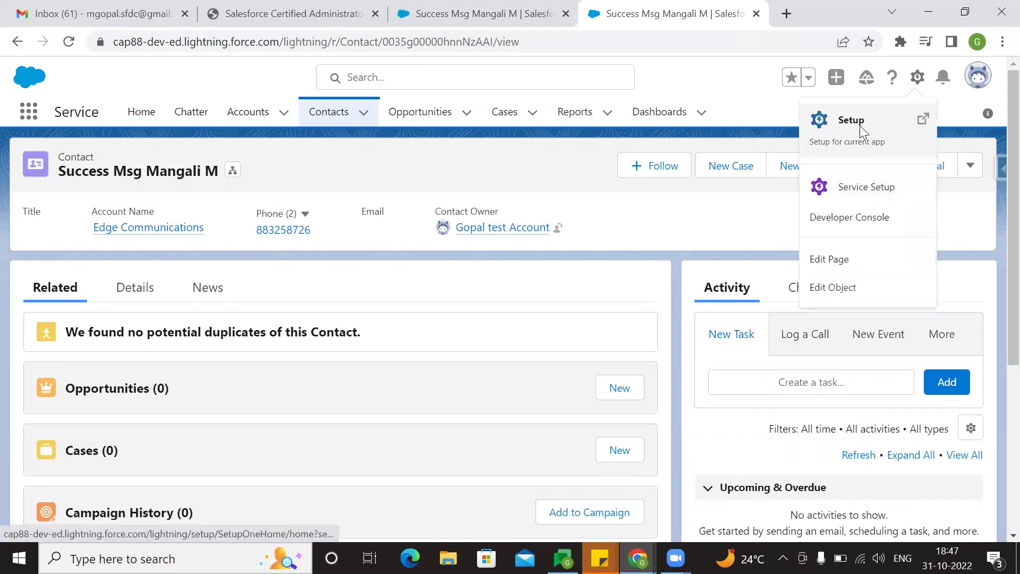
left_click(858, 132)
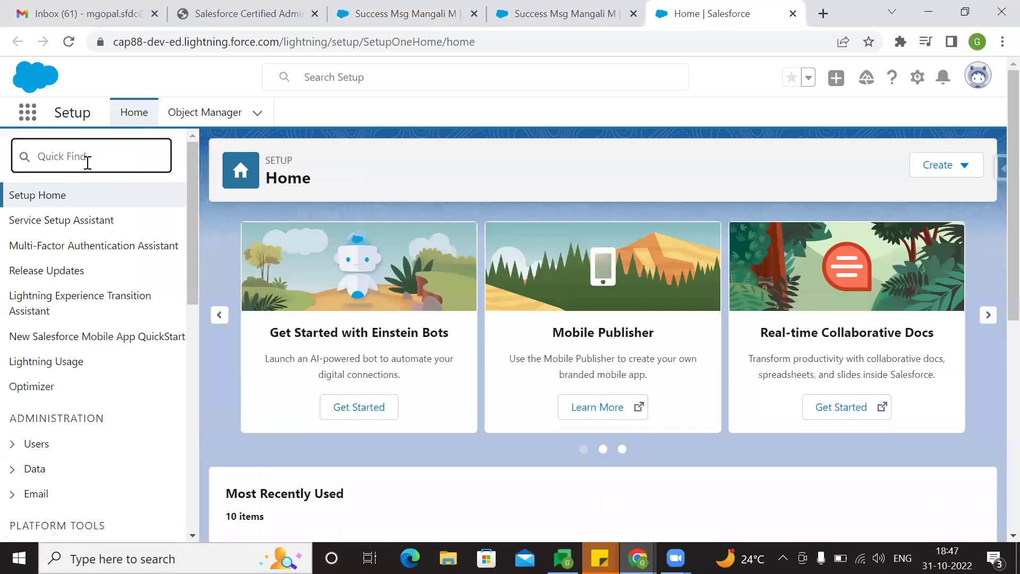
- Create a new Record-Triggered Flow from the Flows setup page
type("flo")
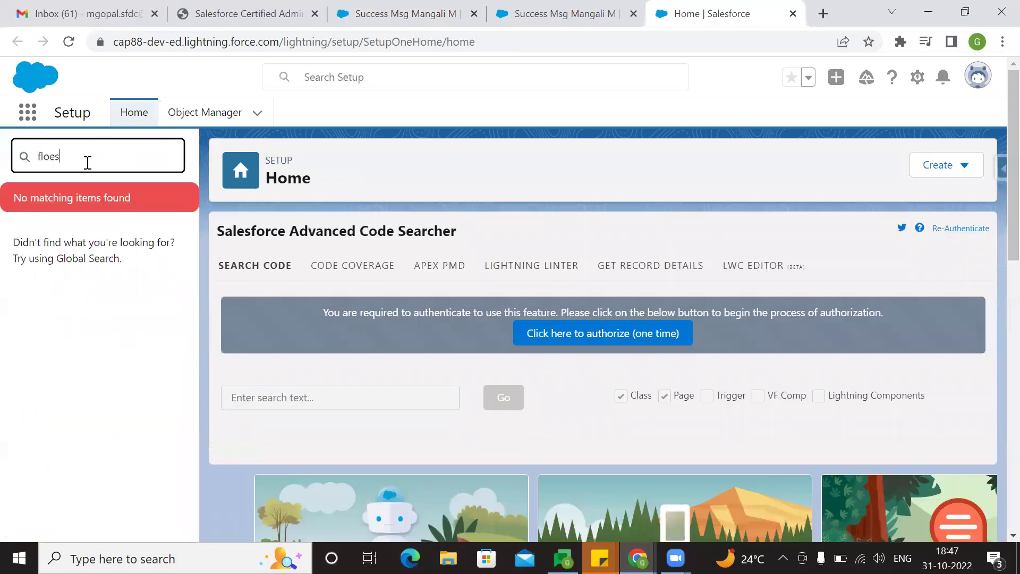
type("ws")
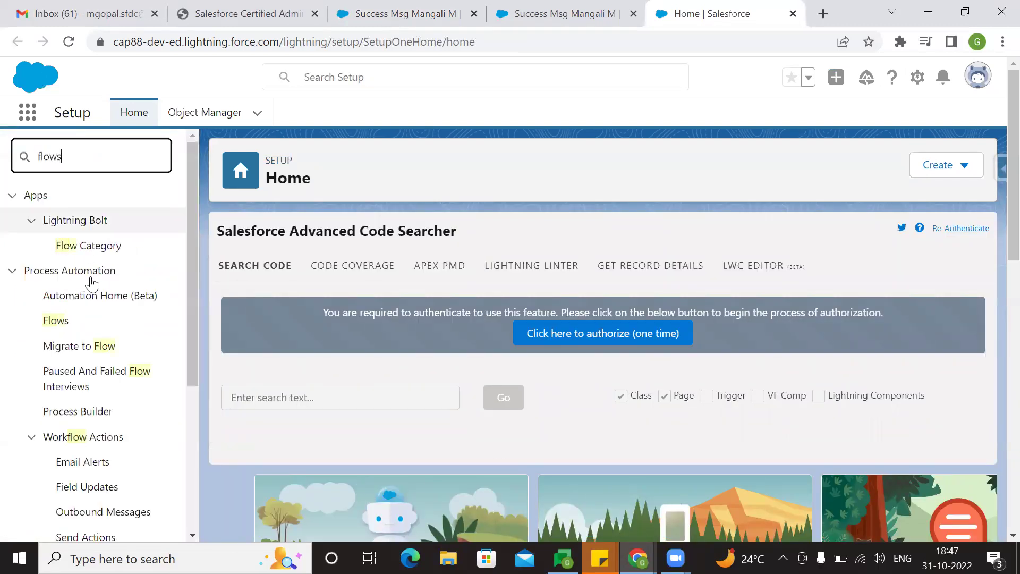
left_click(56, 222)
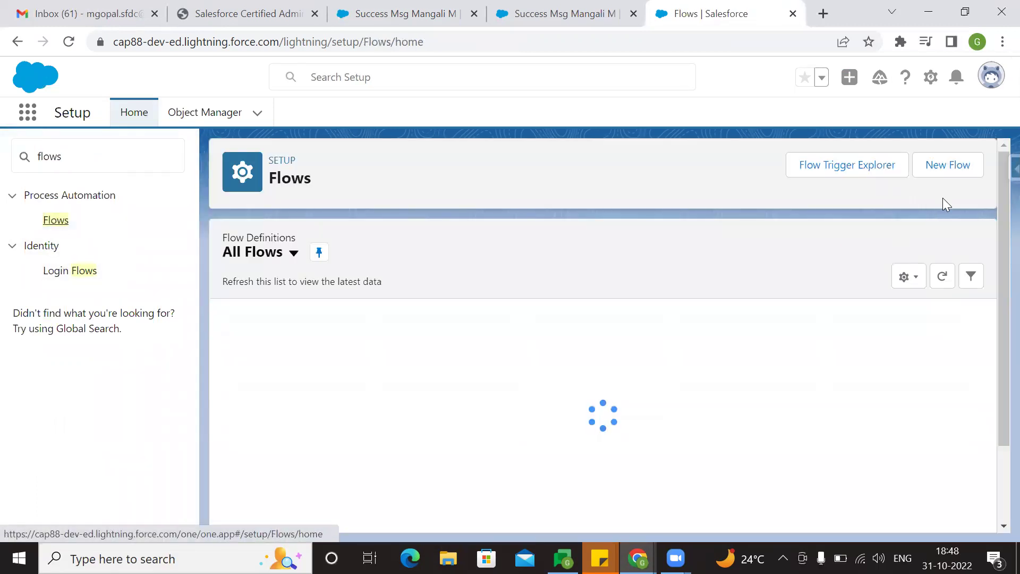
left_click(956, 171)
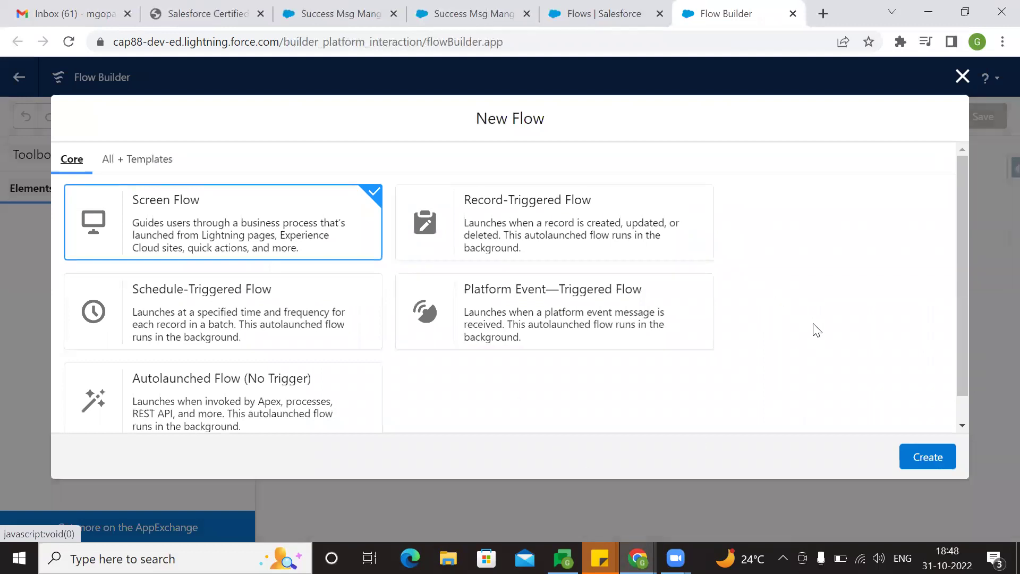
left_click(576, 233)
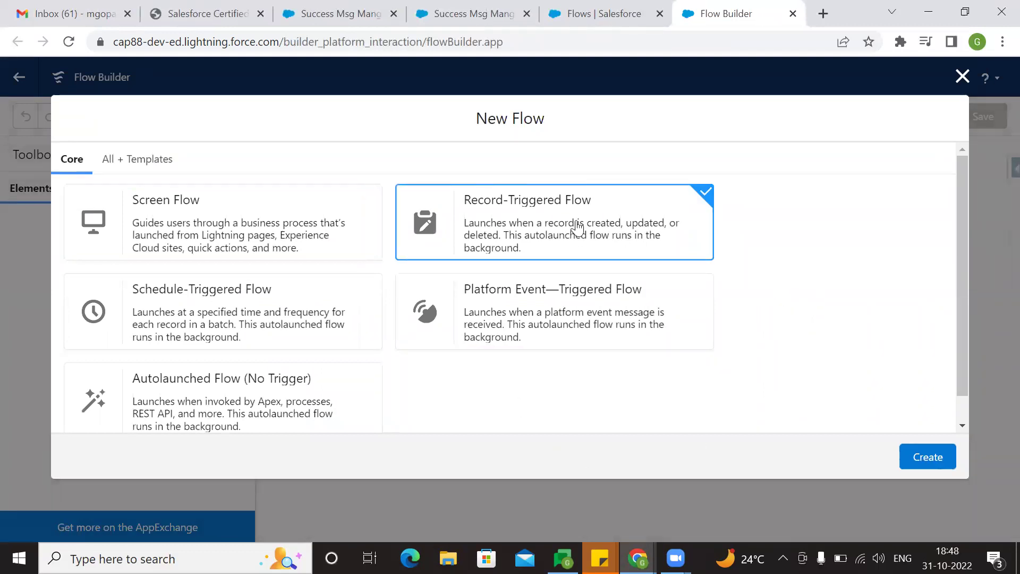
left_click(926, 458)
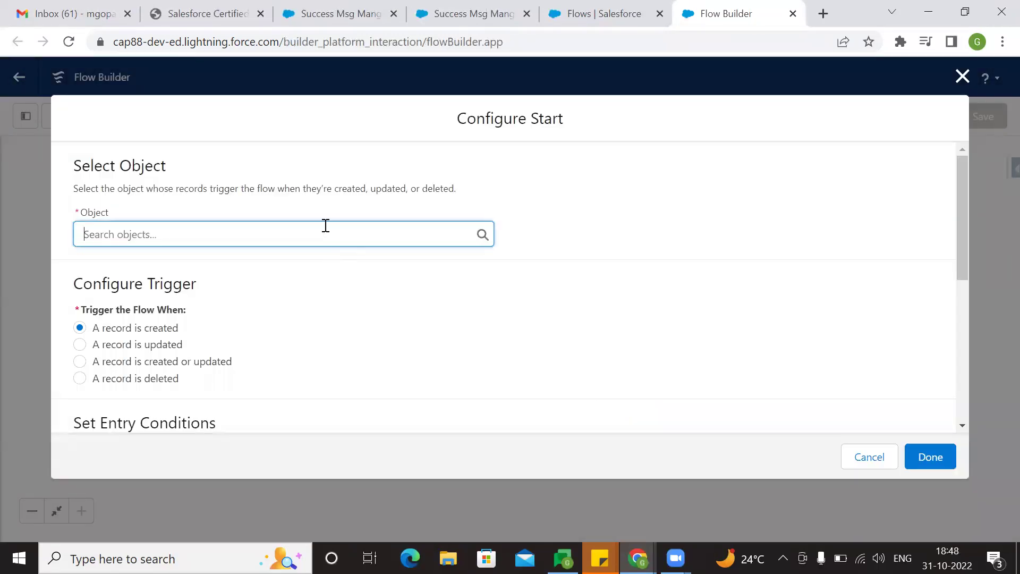
- Set the trigger object to Contact, firing when a record is created or updated
left_click(326, 226)
type("Contact")
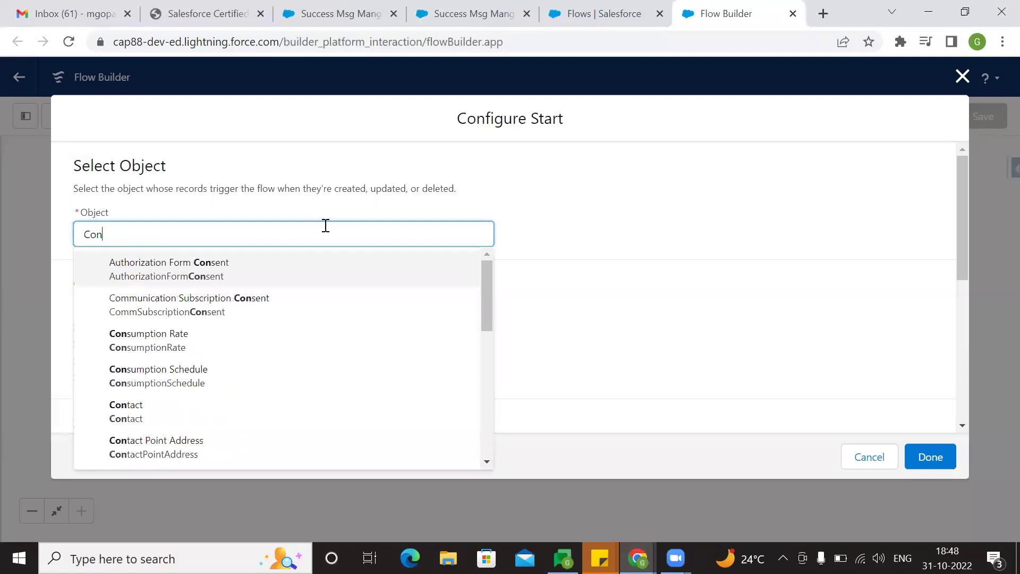
left_click(185, 269)
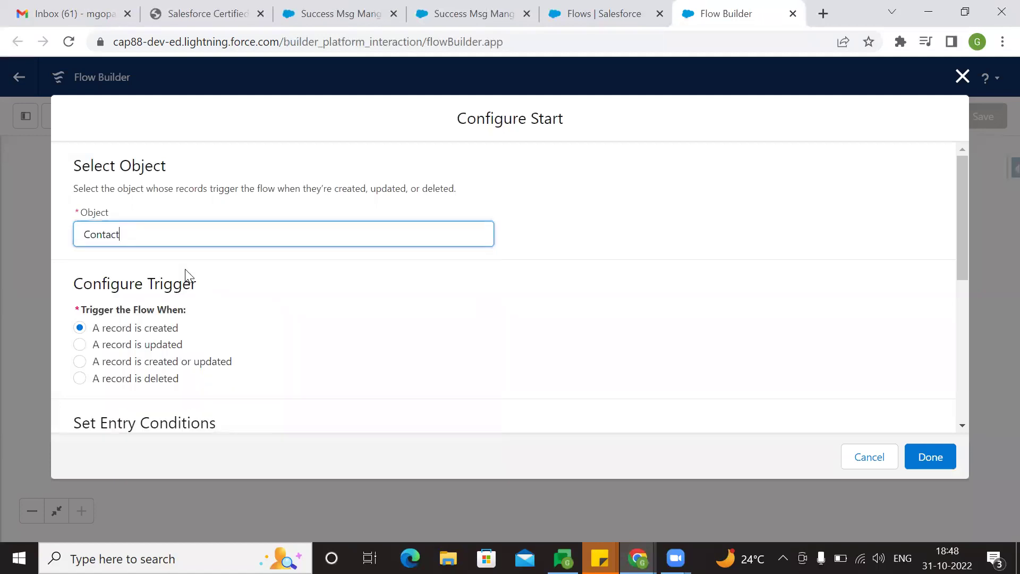
scroll(492, 356, "down", 2)
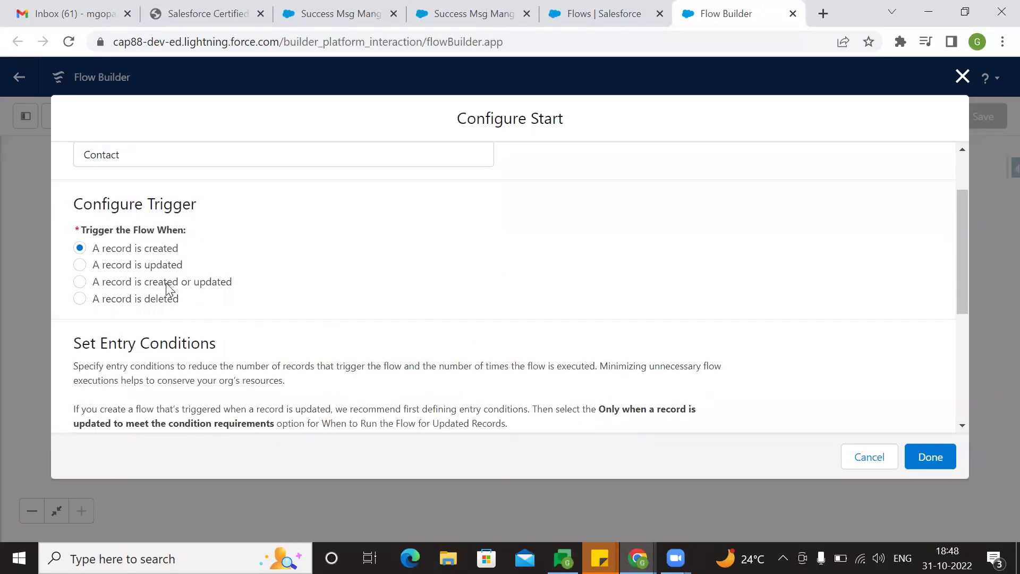
left_click(168, 290)
- Require All Conditions Are Met, with MailingStreet as the condition field
scroll(360, 287, "down", 5)
left_click(263, 238)
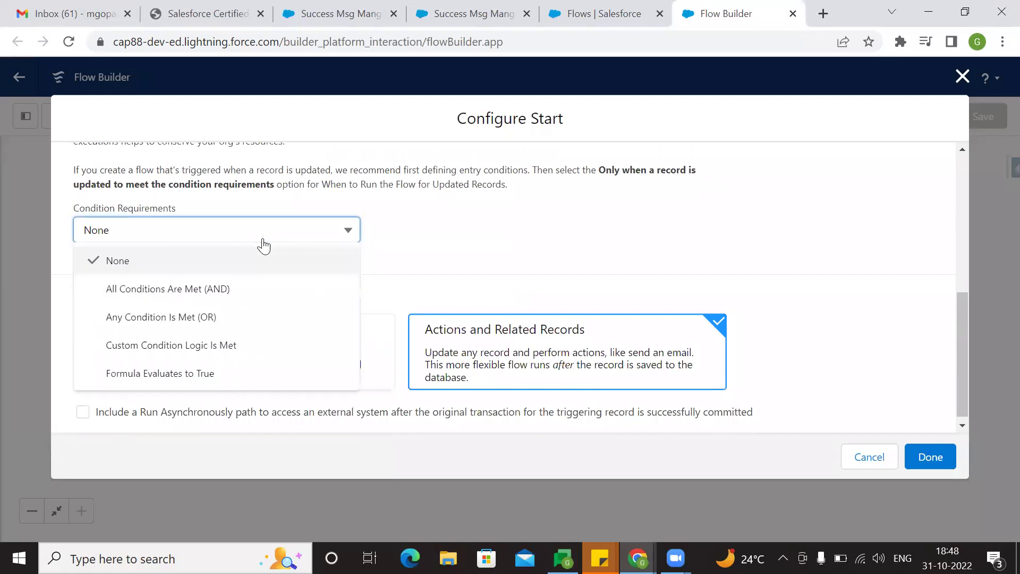
left_click(233, 289)
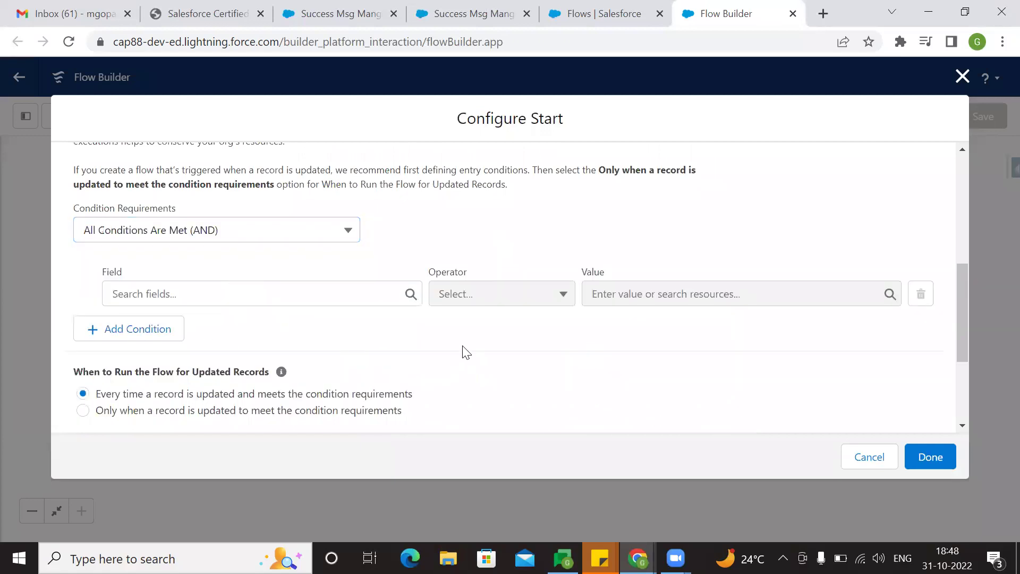
left_click(315, 294)
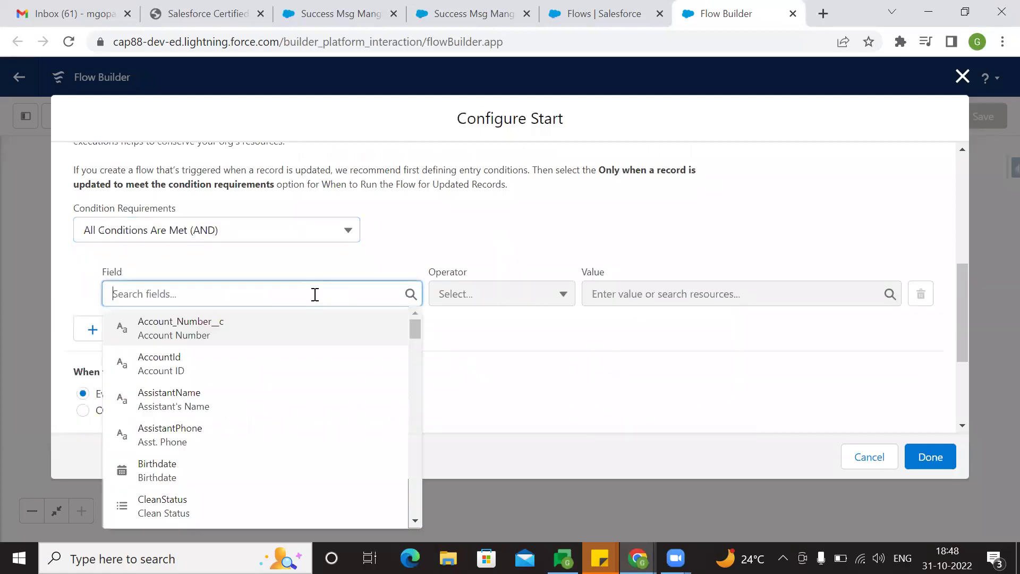
type("ma")
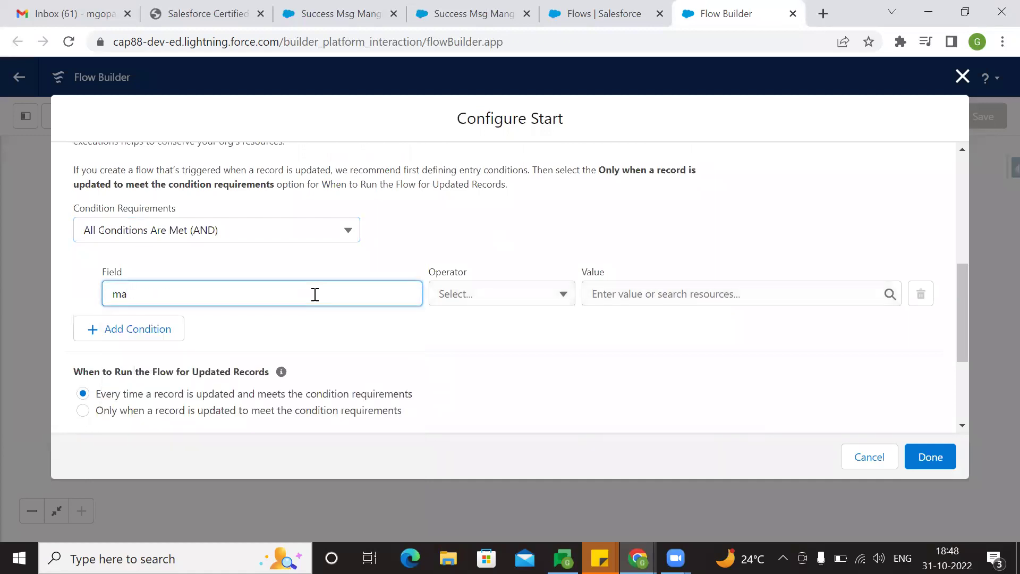
type("milin")
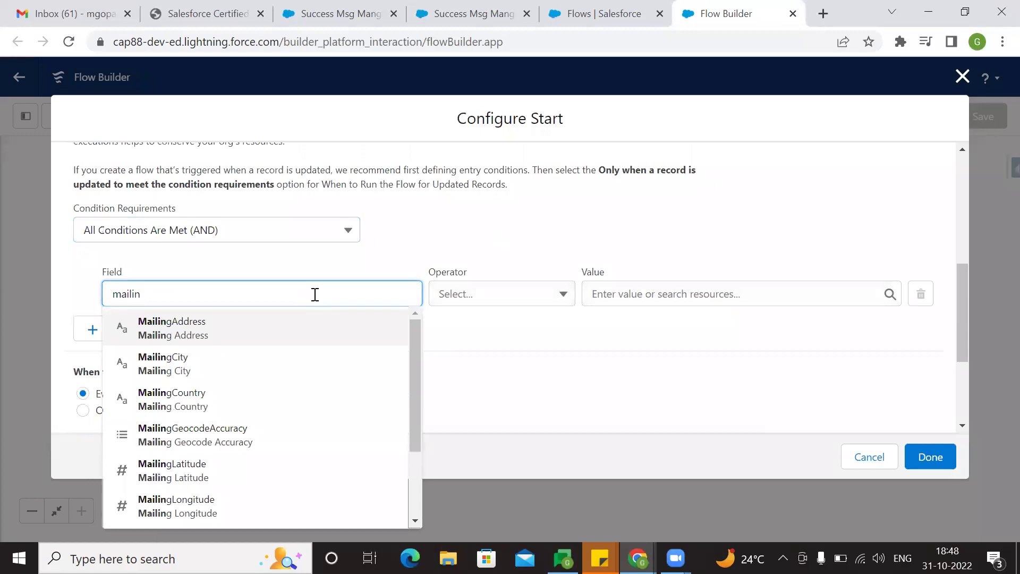
scroll(216, 485, "down", 3)
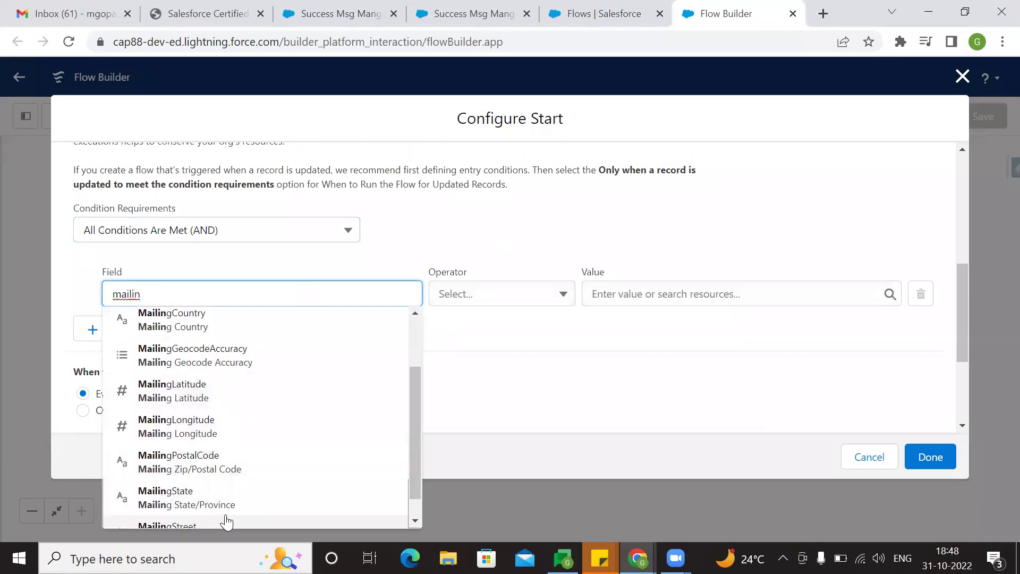
scroll(226, 494, "down", 1)
left_click(205, 505)
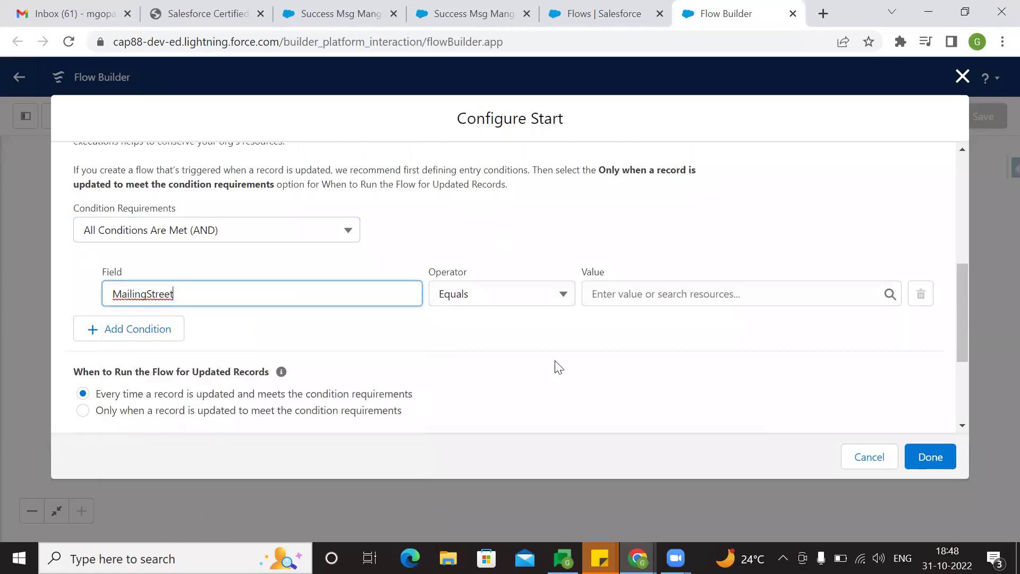
- Make the condition MailingStreet Is Changed True and save the start settings
left_click(502, 301)
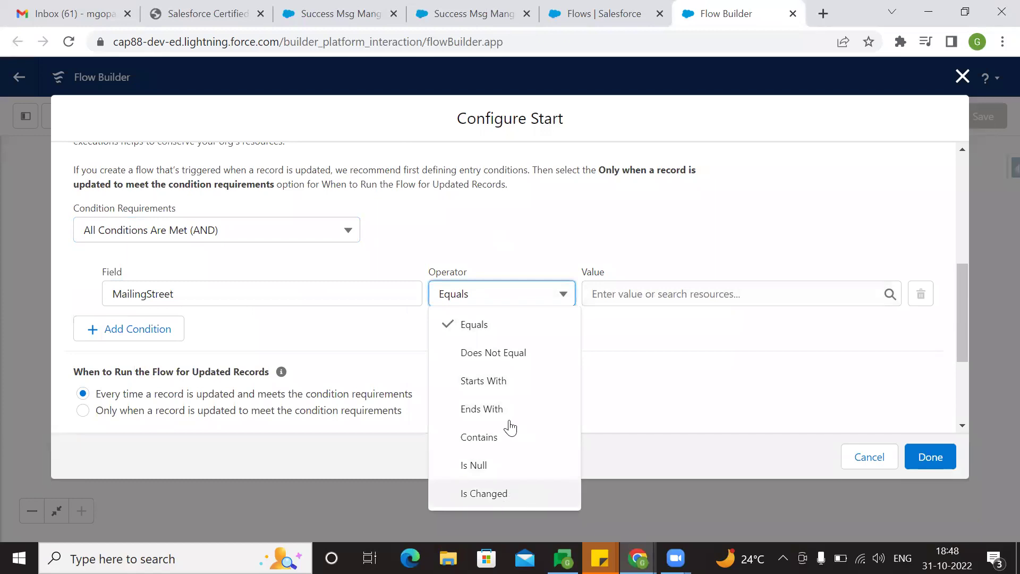
left_click(508, 491)
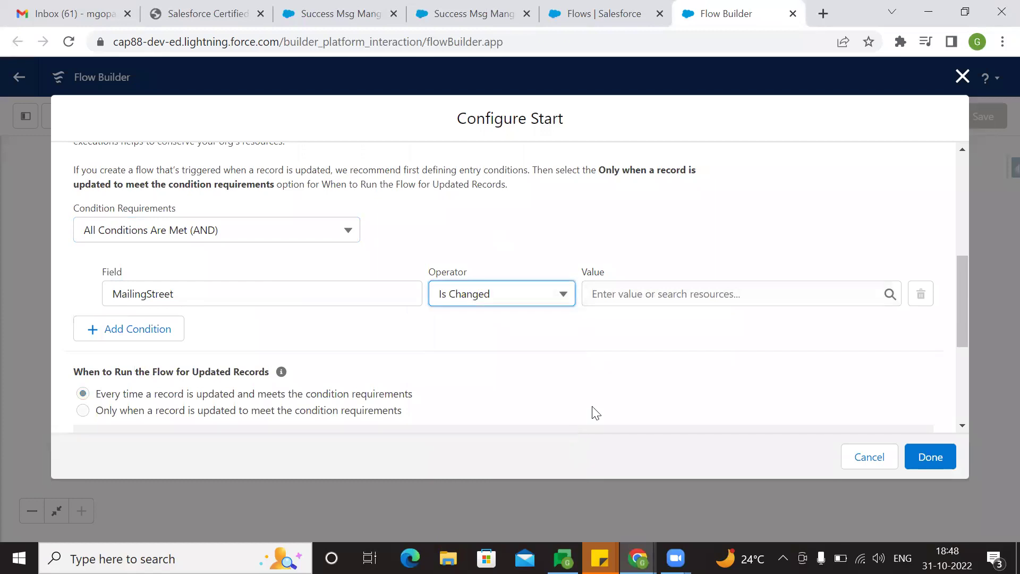
left_click(610, 293)
left_click(696, 384)
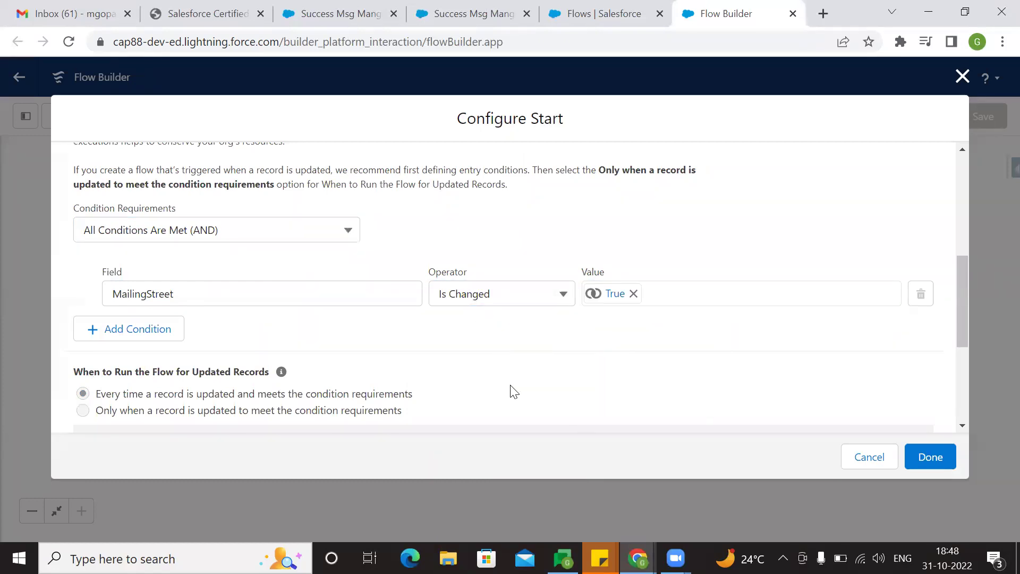
scroll(514, 392, "down", 4)
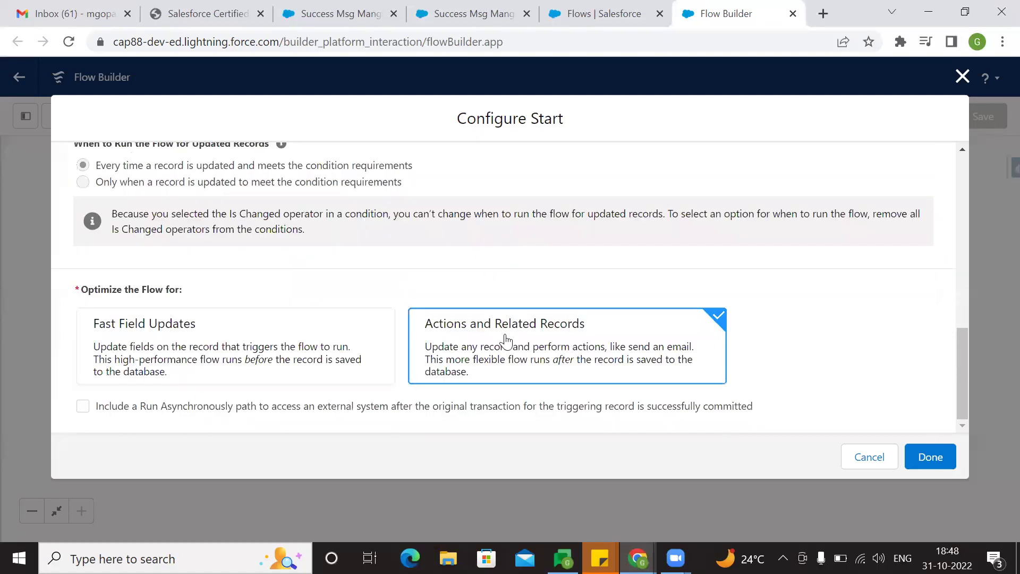
scroll(505, 341, "up", 5)
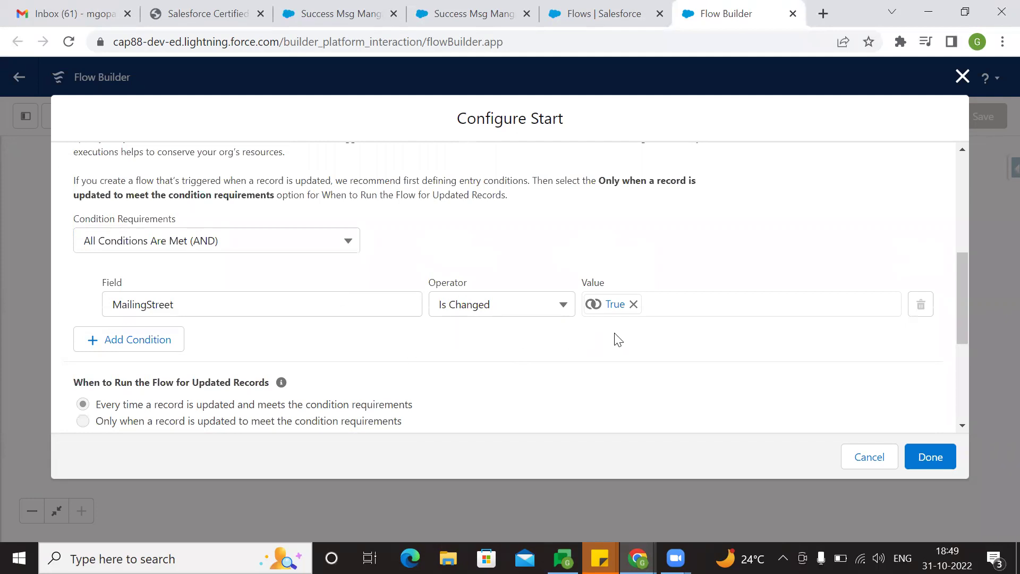
left_click(929, 455)
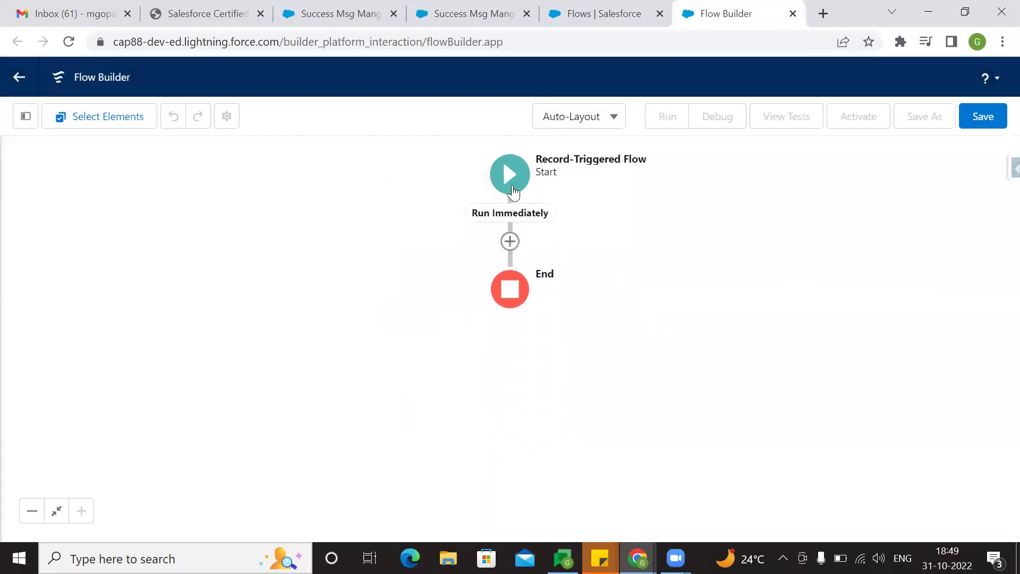
- Try Free-Form layout, then return the canvas to Auto-Layout without changing the start settings
left_click(512, 192)
left_click(604, 121)
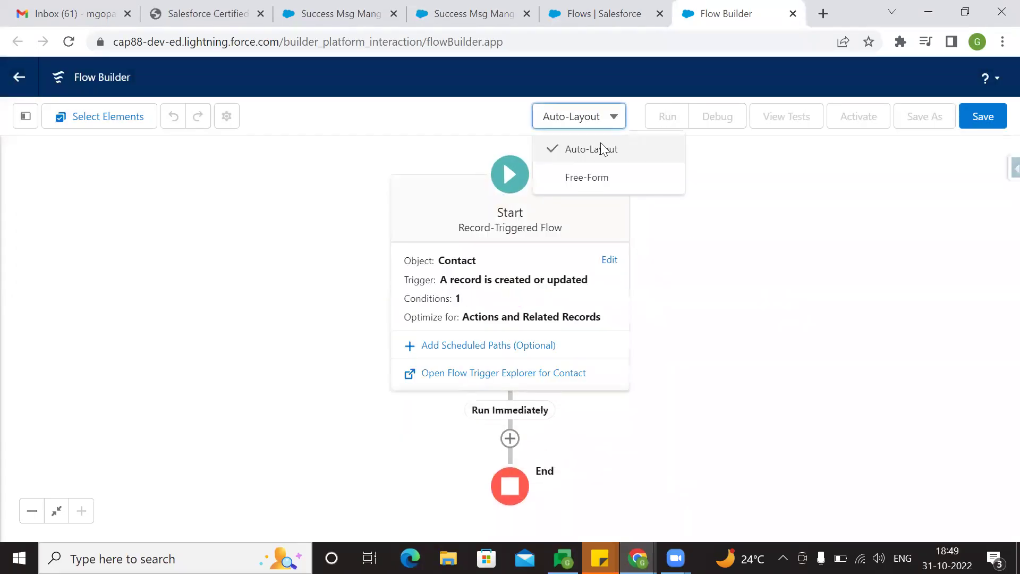
left_click(602, 178)
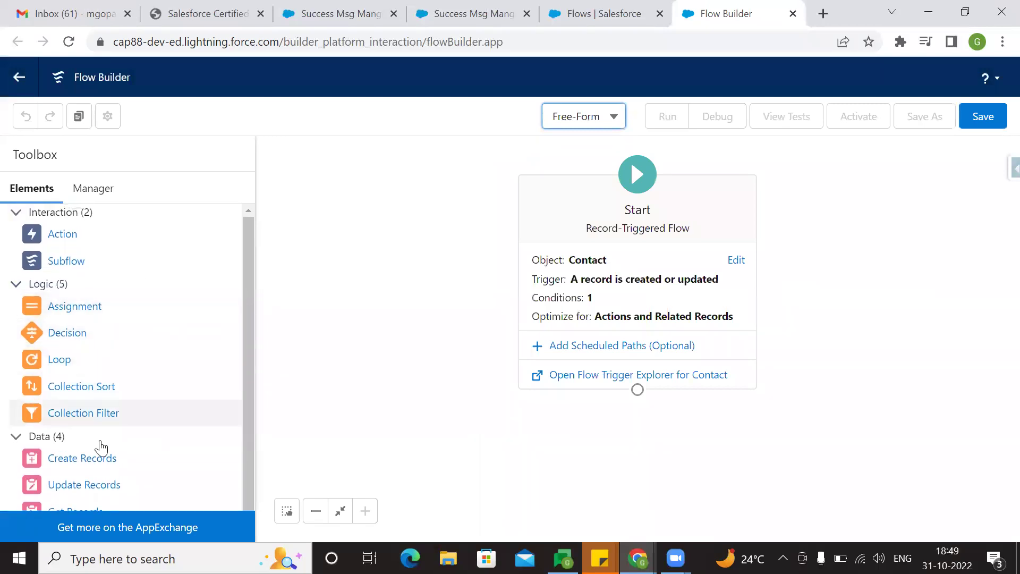
scroll(98, 415, "down", 1)
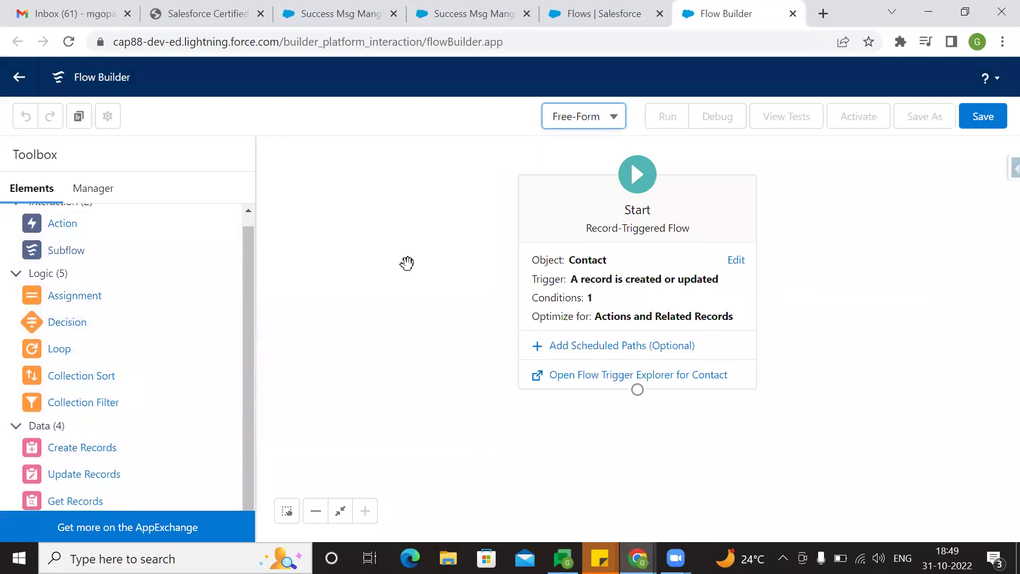
left_click(583, 127)
left_click(601, 149)
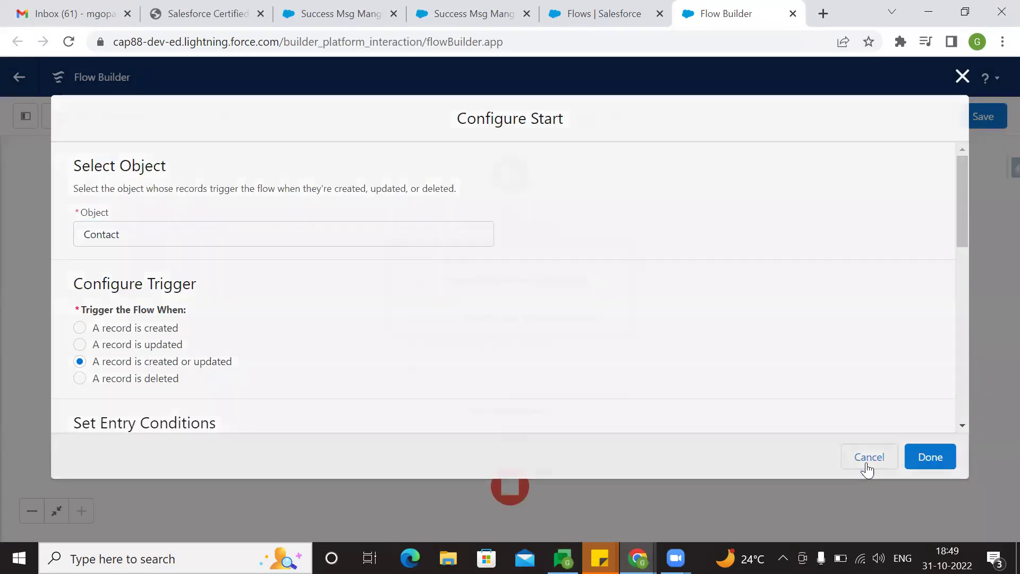
left_click(866, 465)
left_click(570, 120)
left_click(591, 149)
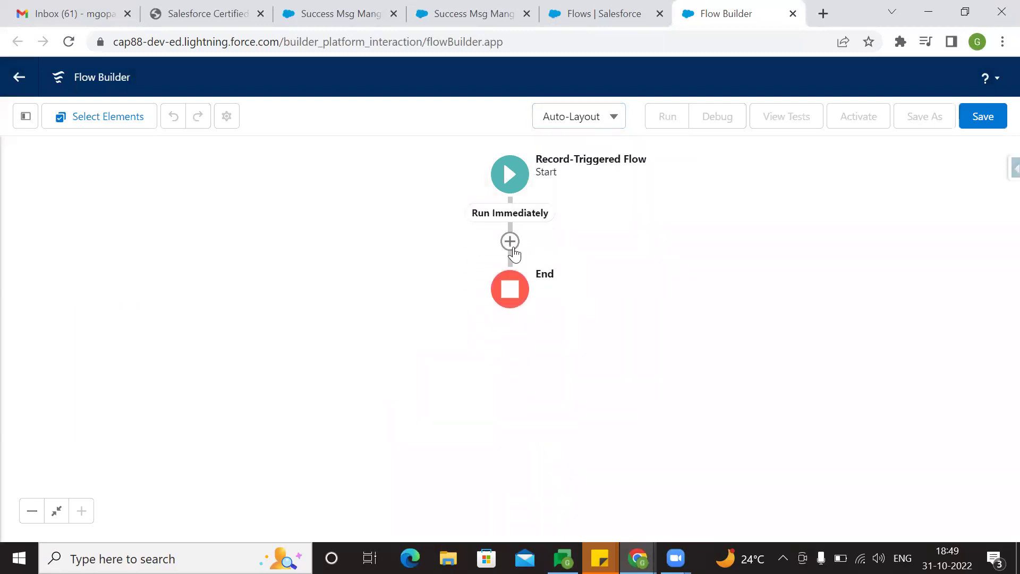
- Add an Update Triggering Record element labelled 'Copy mailing address to other address'
left_click(511, 246)
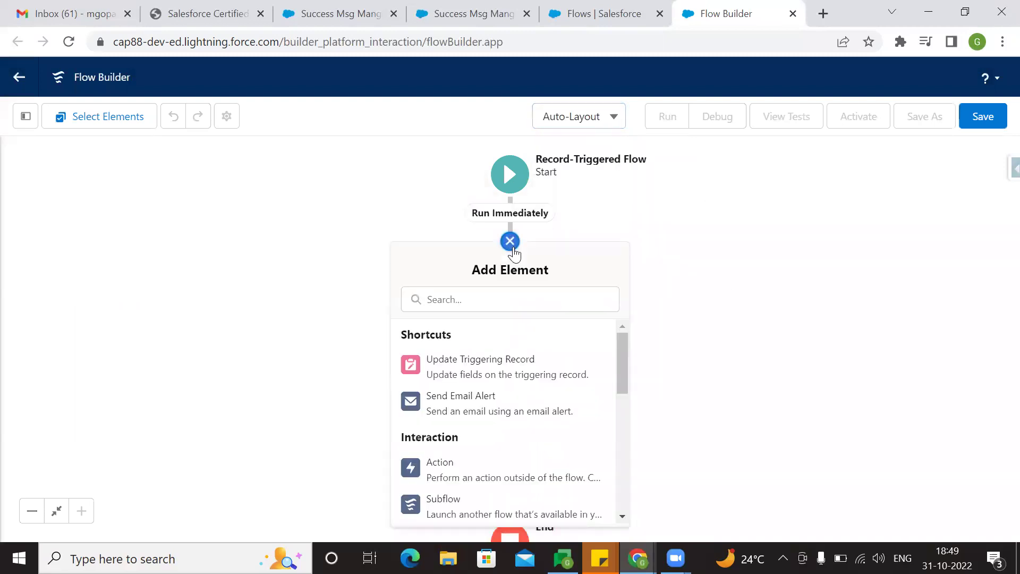
left_click(477, 376)
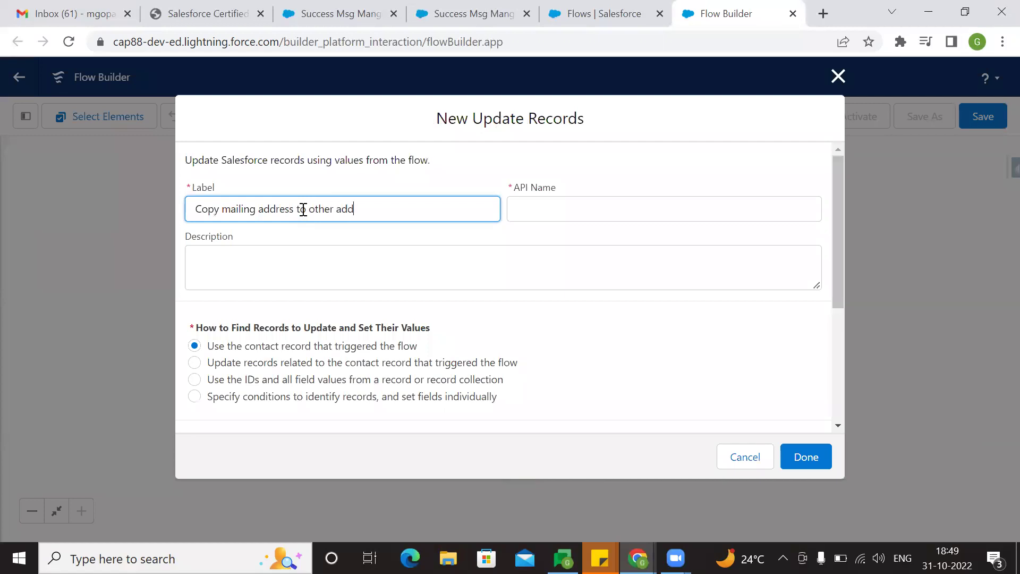
left_click(367, 287)
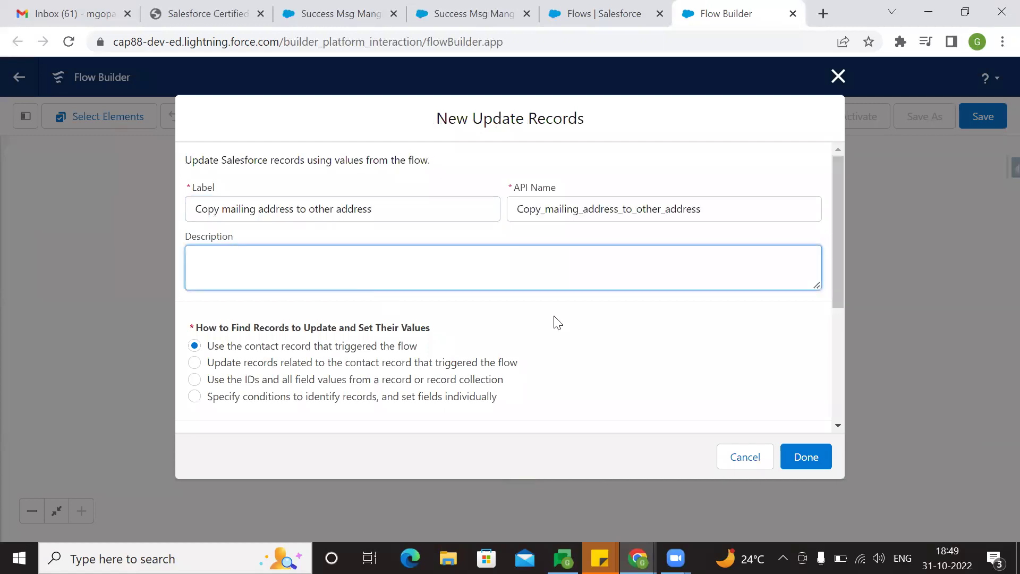
scroll(627, 319, "down", 3)
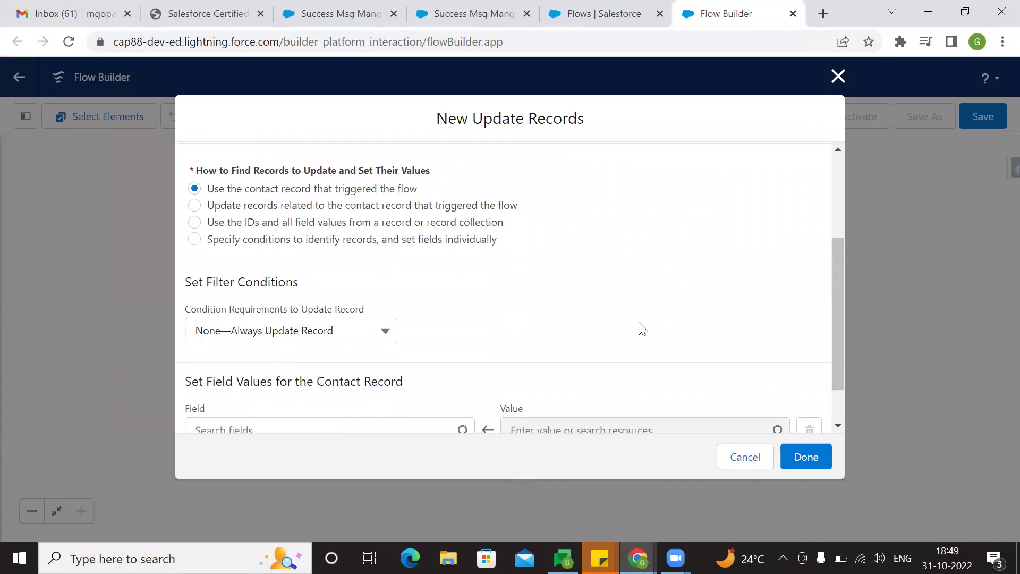
scroll(597, 337, "down", 1)
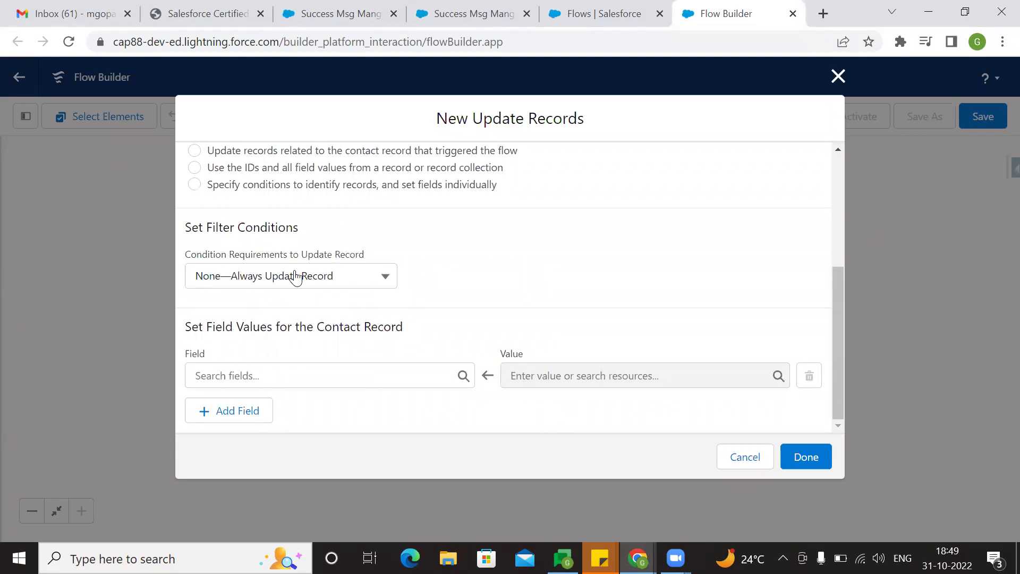
- Set OtherStreet in the update to the triggering record's MailingStreet
left_click(366, 378)
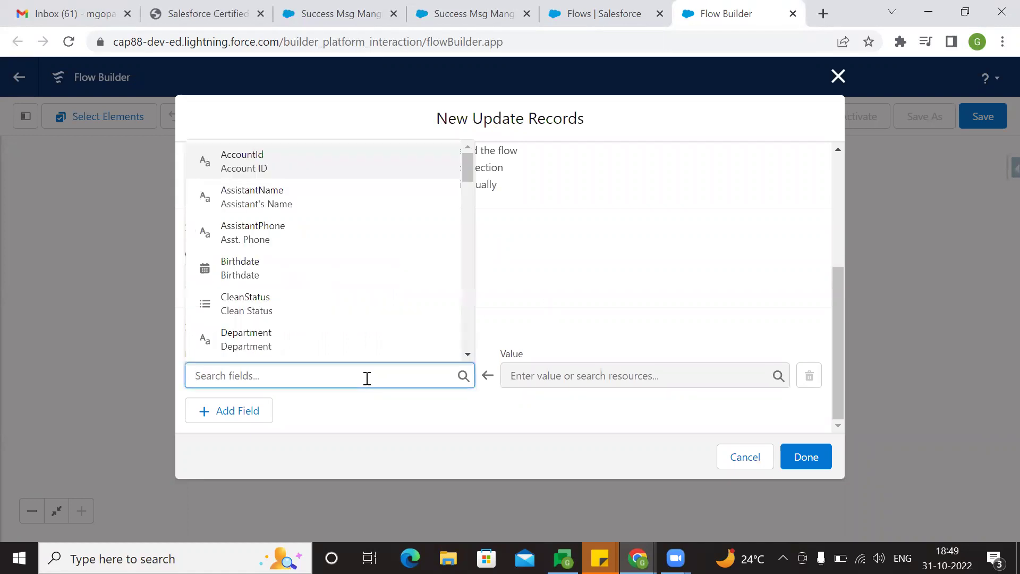
type("other")
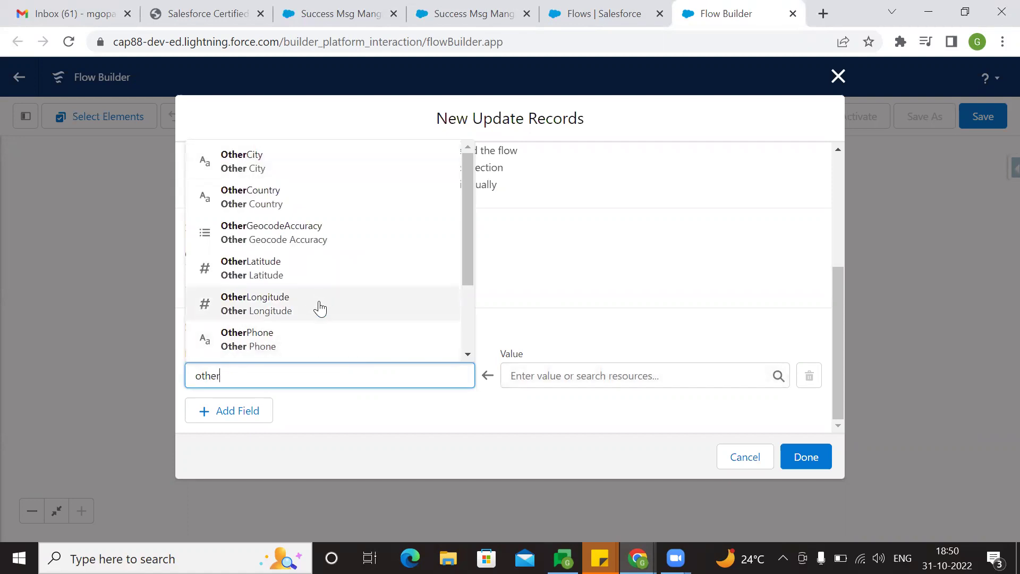
scroll(319, 319, "down", 2)
left_click(333, 342)
left_click(540, 381)
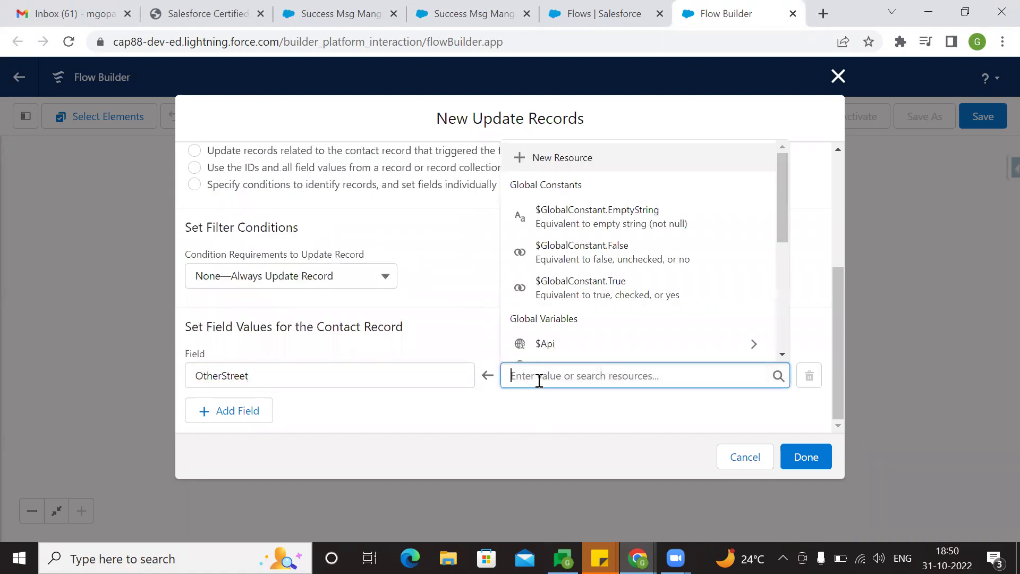
type("record")
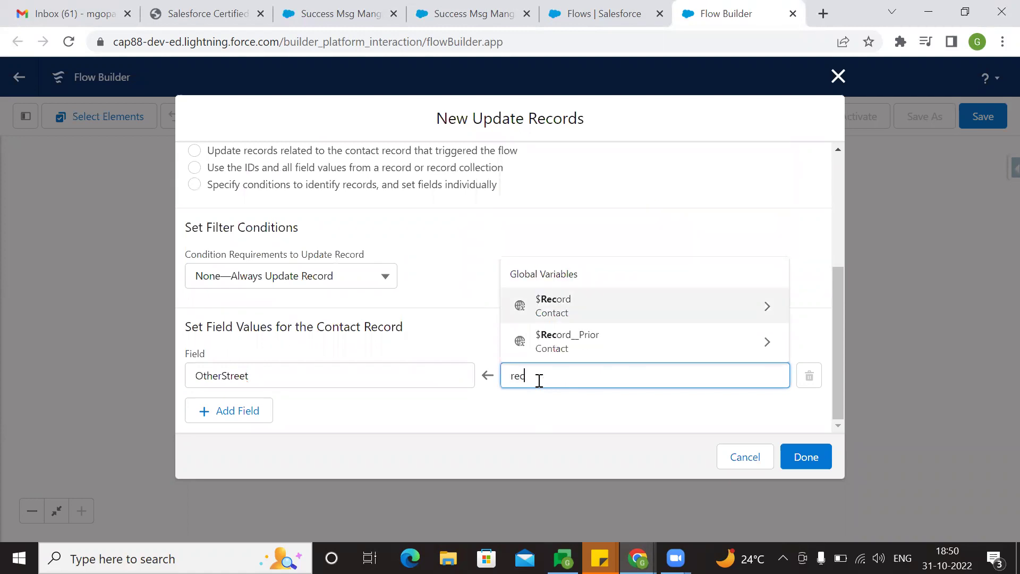
left_click(569, 318)
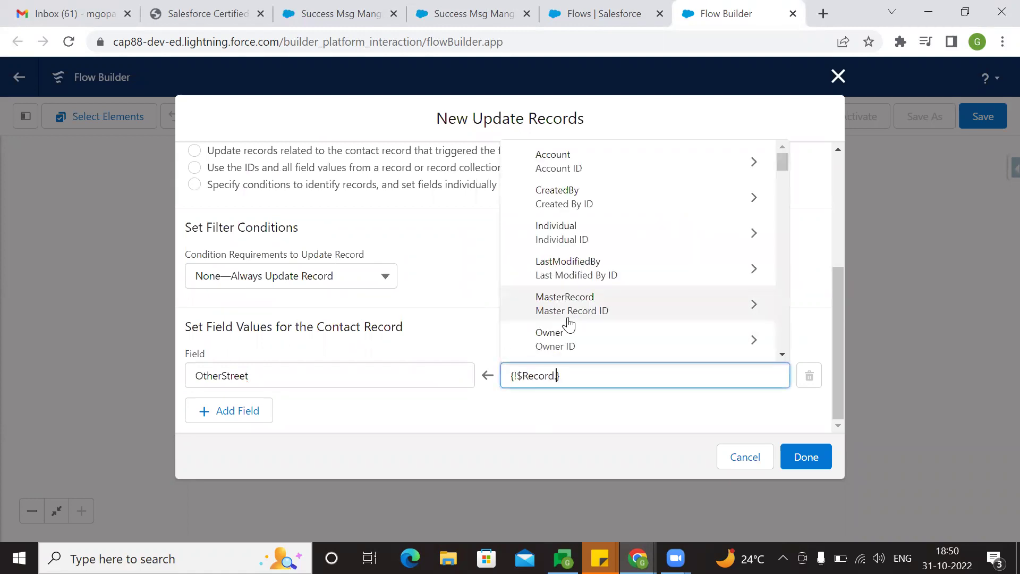
type("mailing")
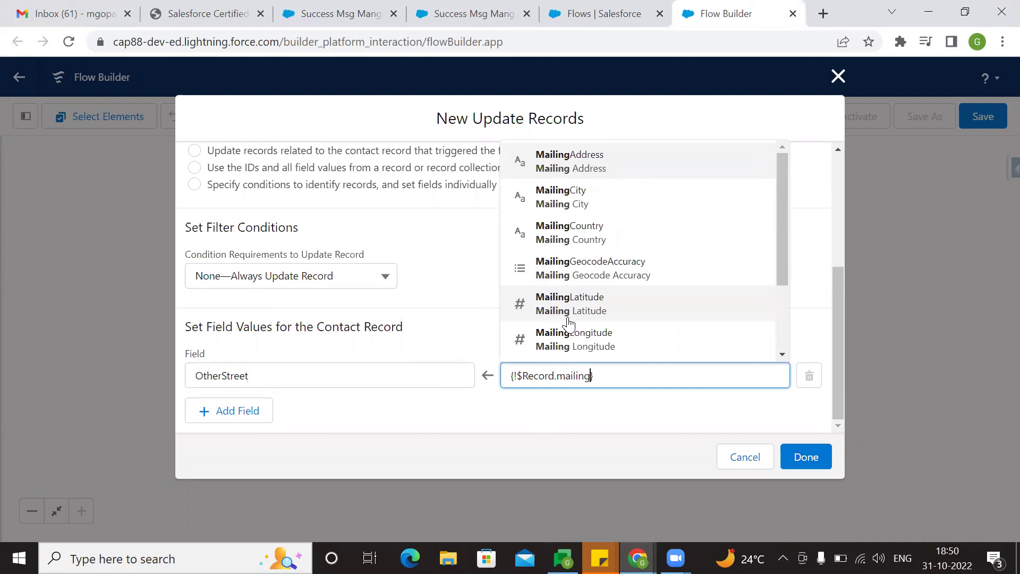
type("str")
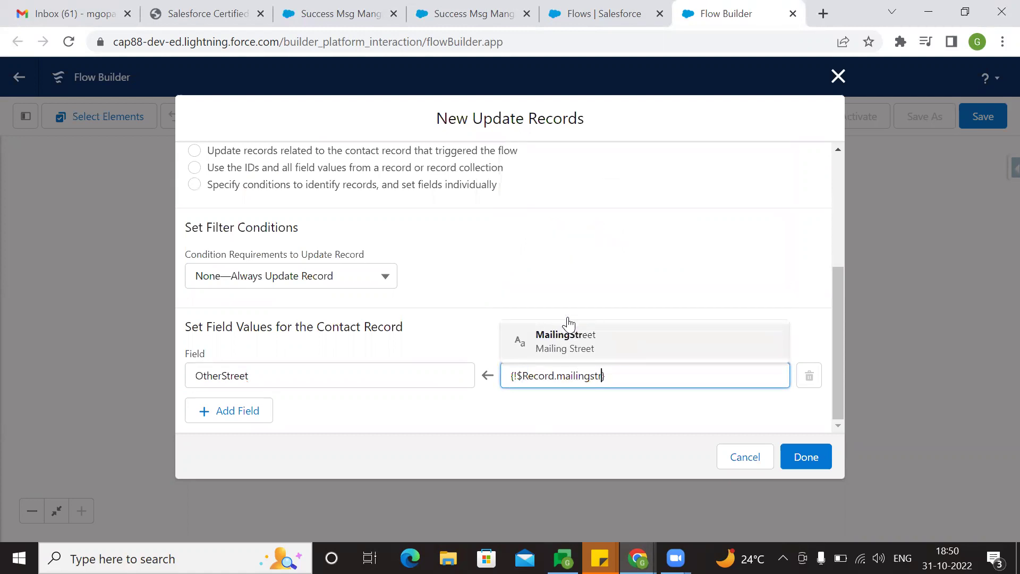
left_click(571, 334)
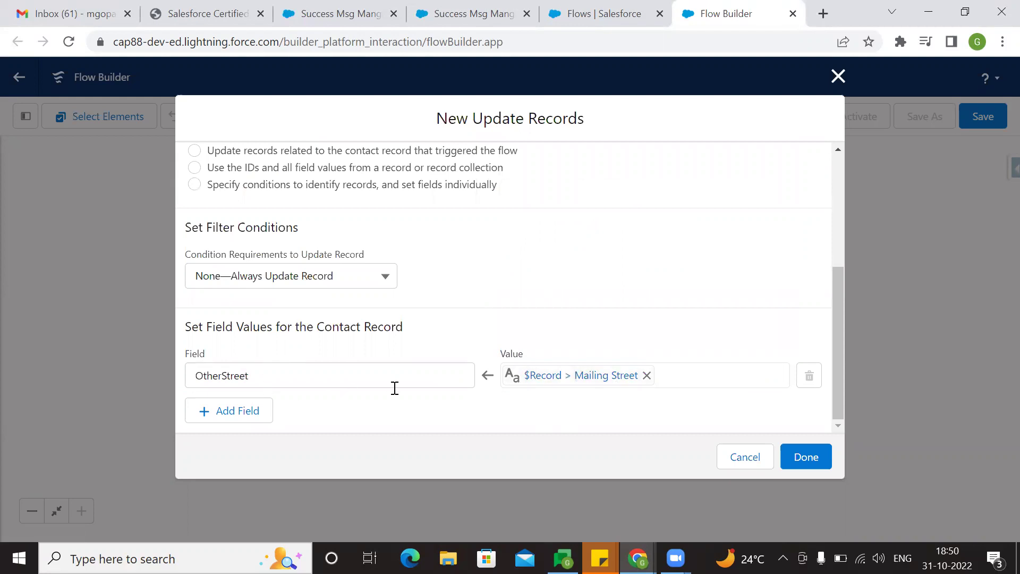
- Add a row setting OtherCity to {!$Record.MailingCity}
left_click(228, 410)
scroll(385, 375, "down", 1)
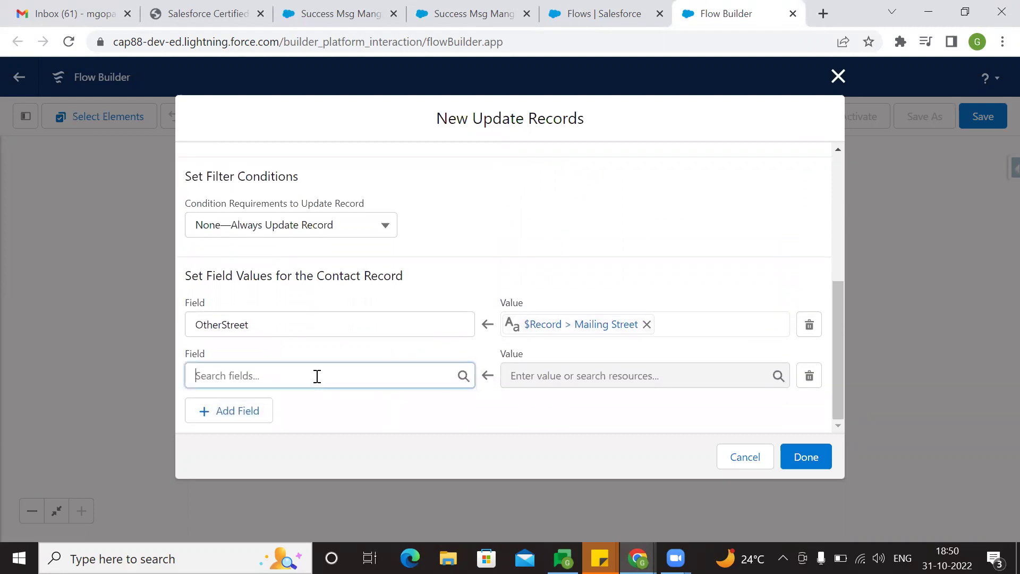
left_click(317, 376)
type("oythe")
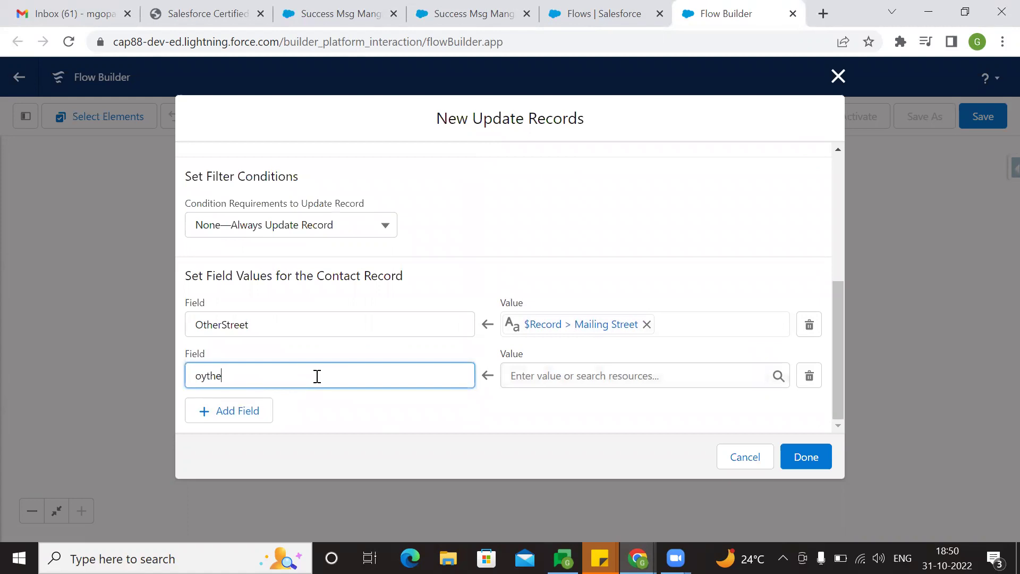
key("BackSpace")
type("ther")
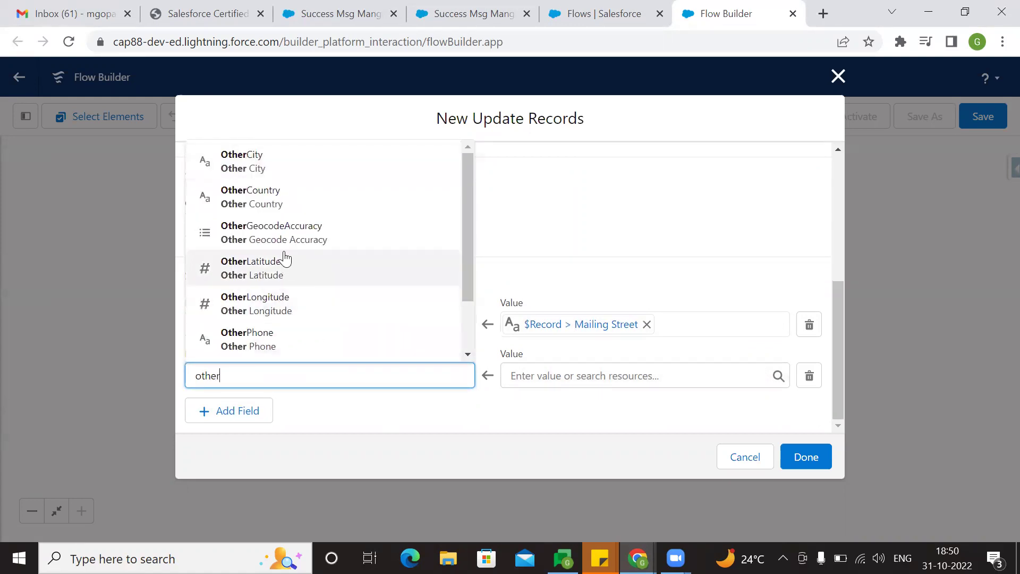
left_click(255, 164)
left_click(549, 376)
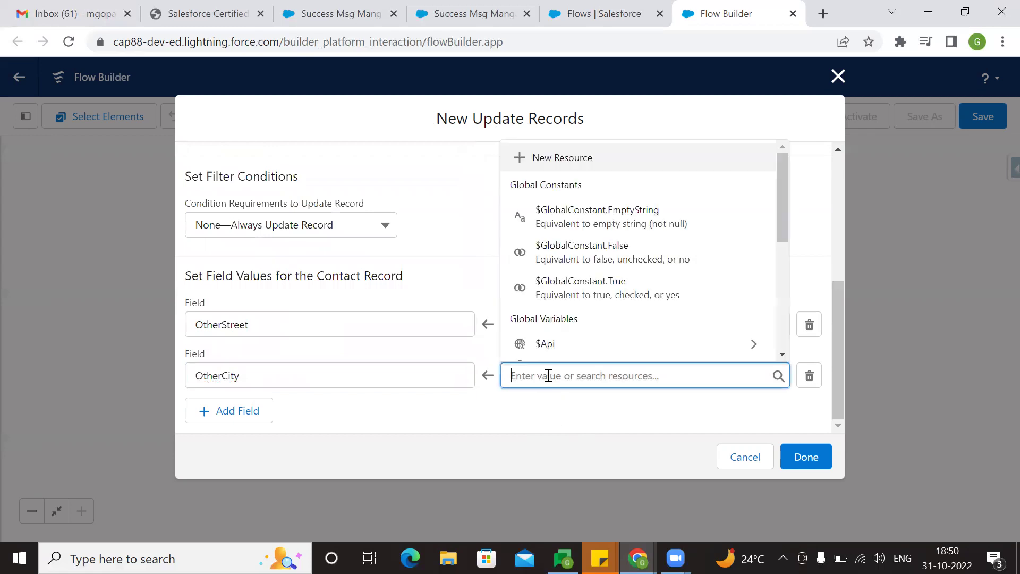
type("record")
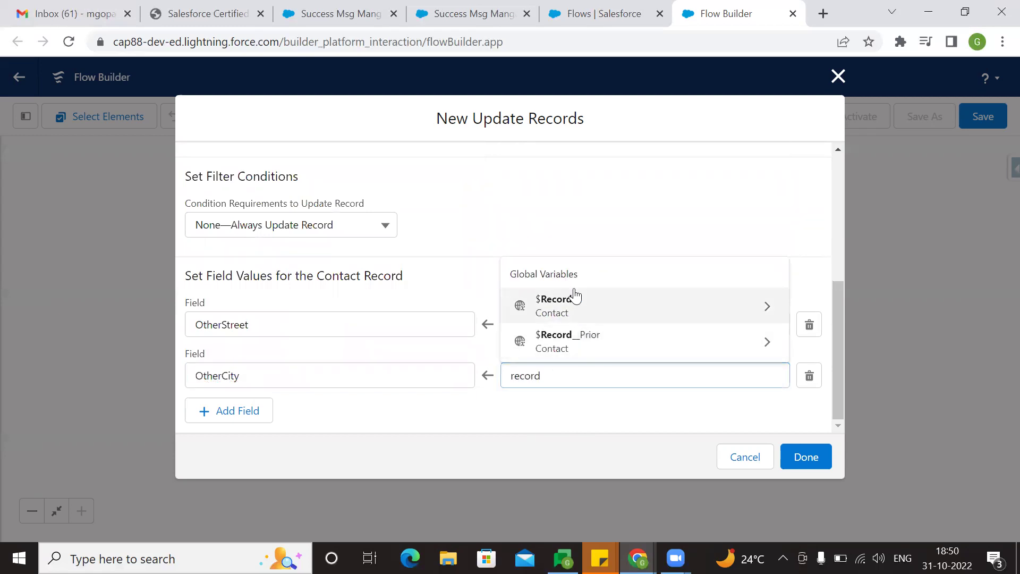
left_click(573, 299)
type(".city")
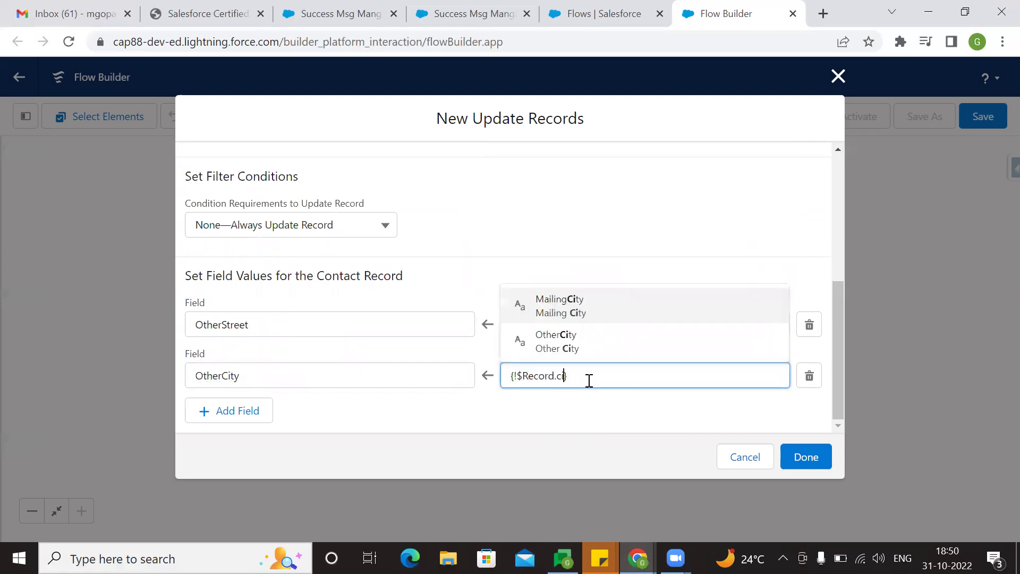
left_click(561, 305)
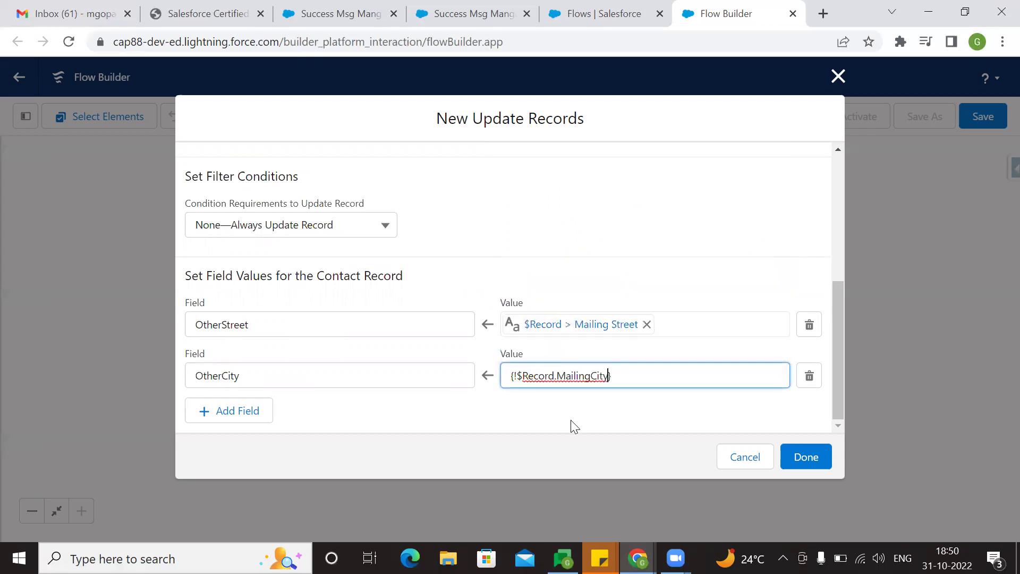
- Add a row setting OtherPostalCode to {!$Record.MailingPostalCode}
left_click(227, 412)
left_click(282, 376)
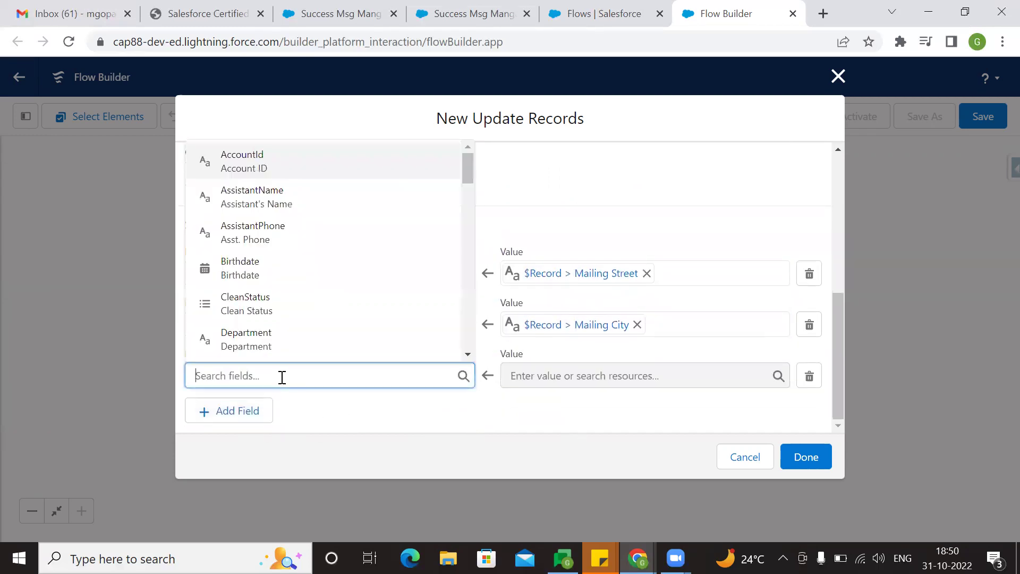
type("code")
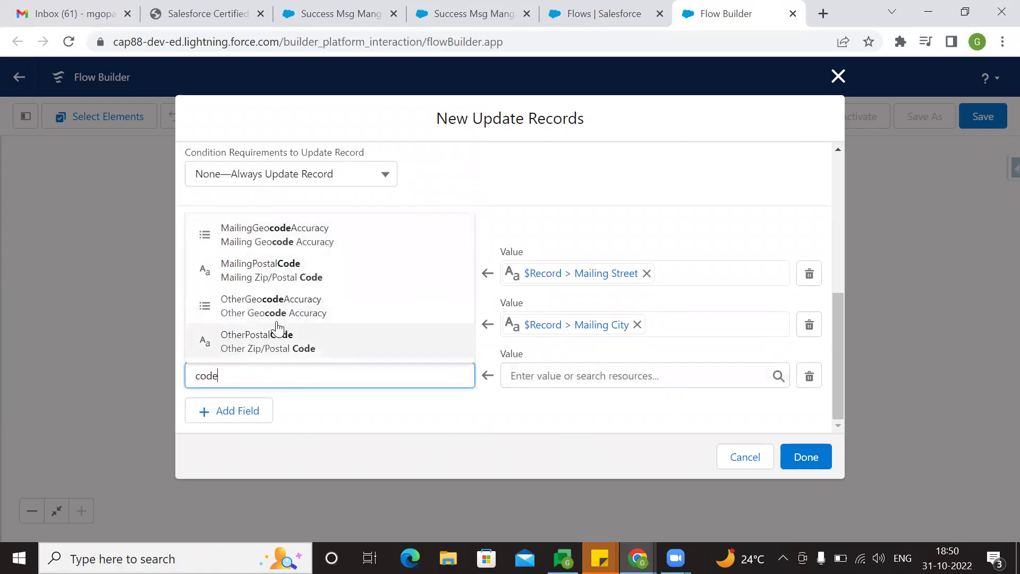
left_click(291, 348)
left_click(502, 412)
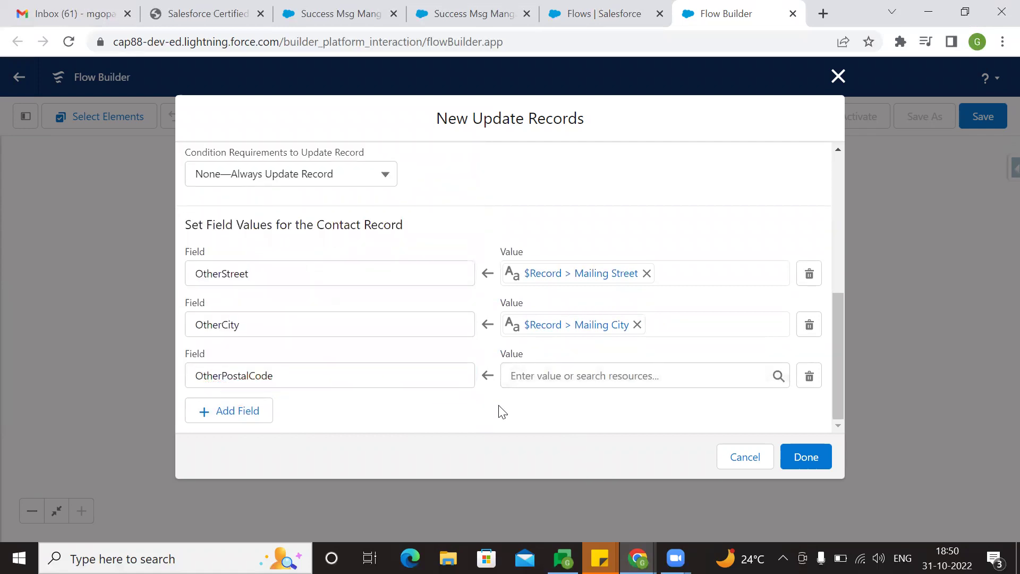
left_click(547, 385)
type("cod")
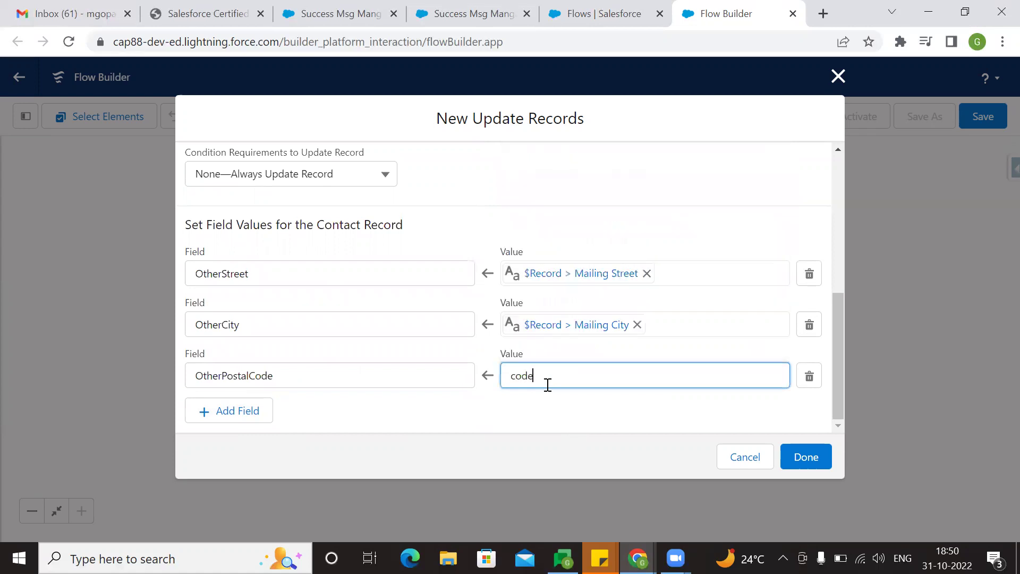
type("e")
key("BackSpace")
key("BackSpace")
key("BackSpace")
key("BackSpace")
type("record")
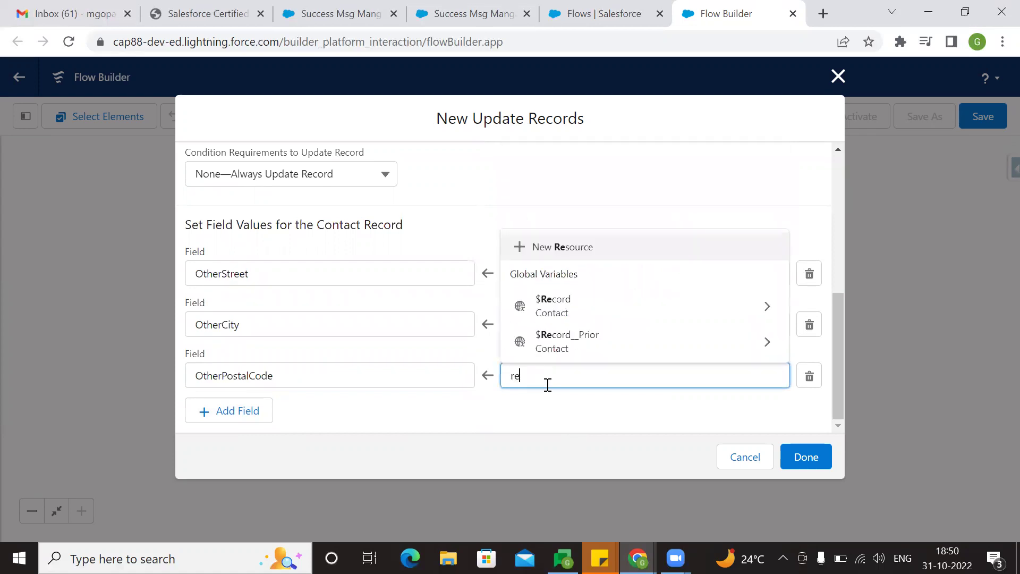
left_click(554, 314)
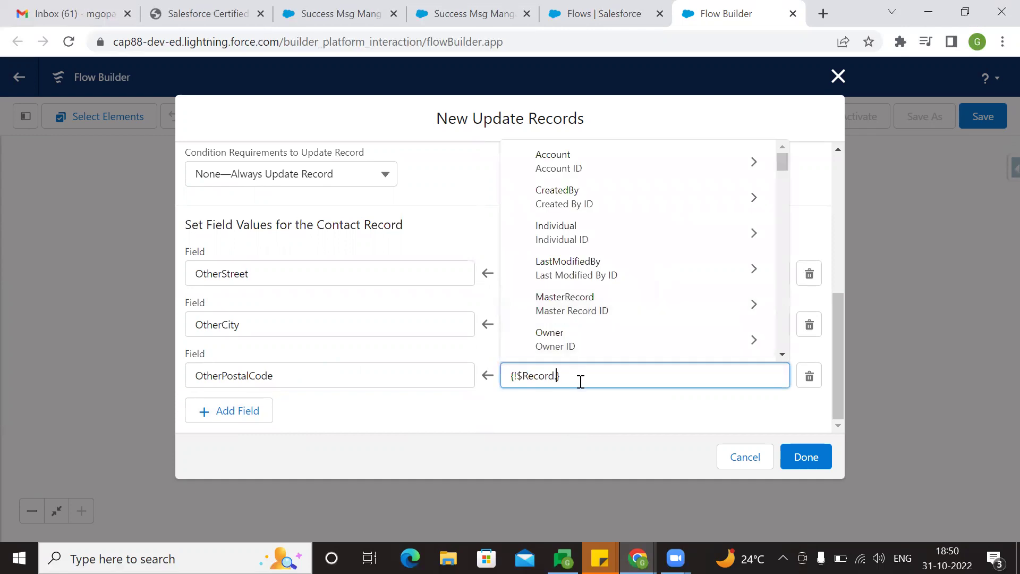
type("code")
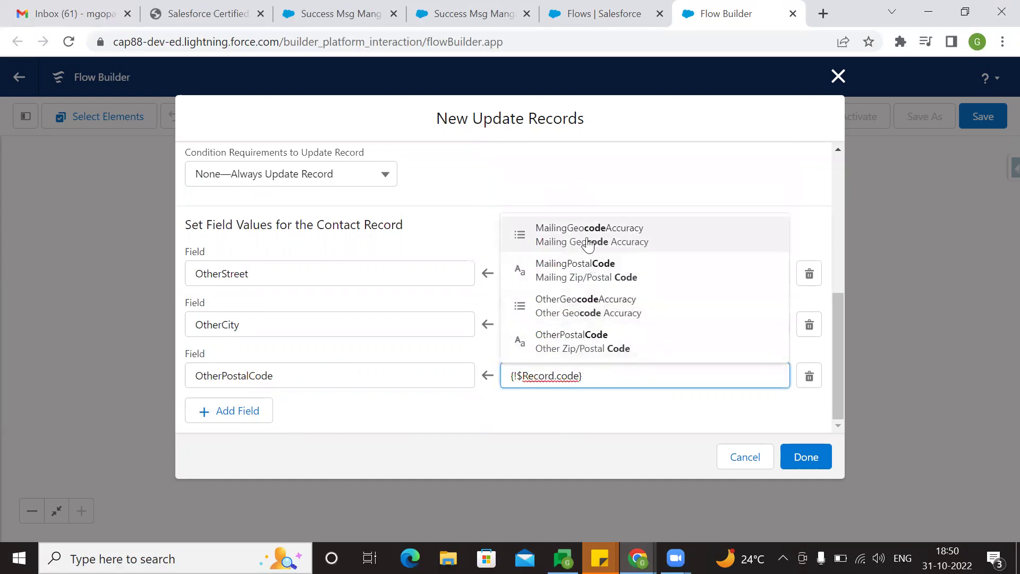
left_click(600, 282)
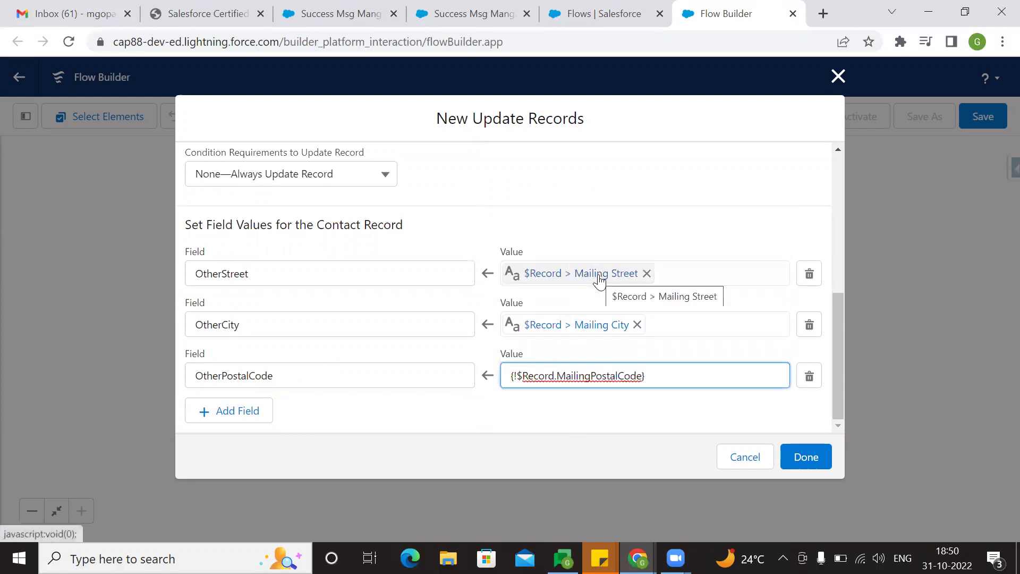
- Add a row setting OtherCountry to {!$Record.MailingCountry}
left_click(264, 412)
left_click(295, 379)
type("count")
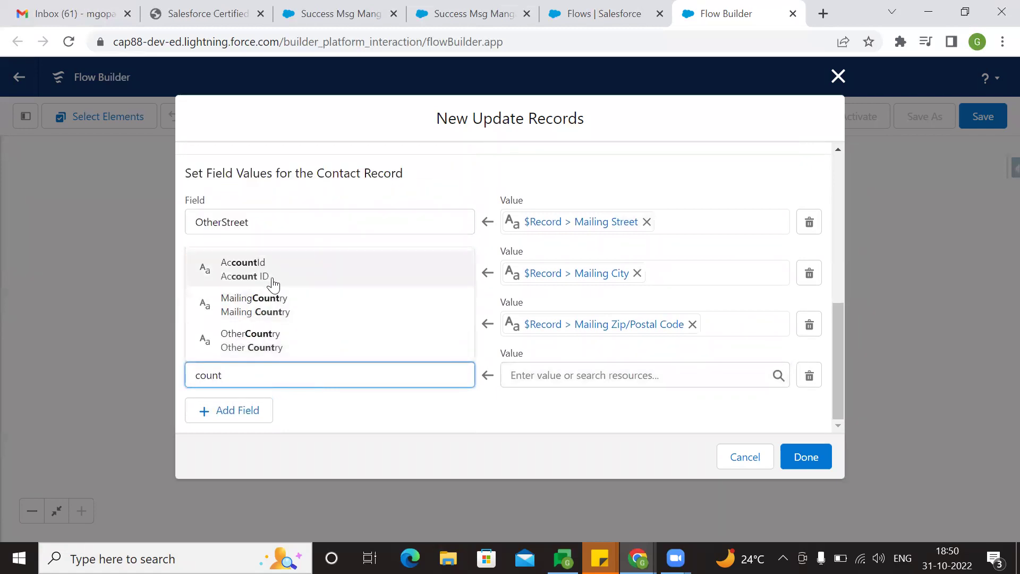
left_click(264, 347)
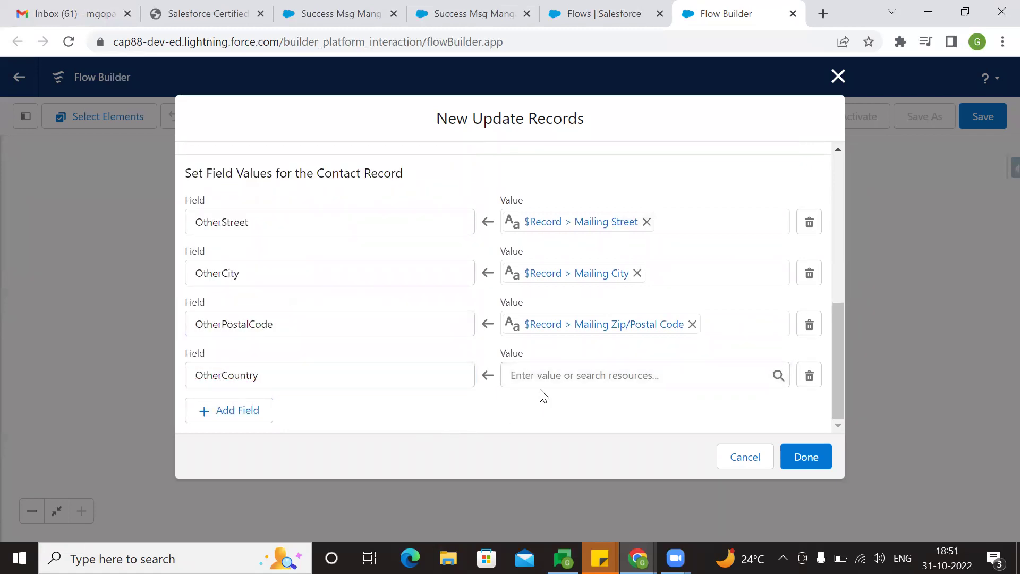
left_click(542, 373)
type("record")
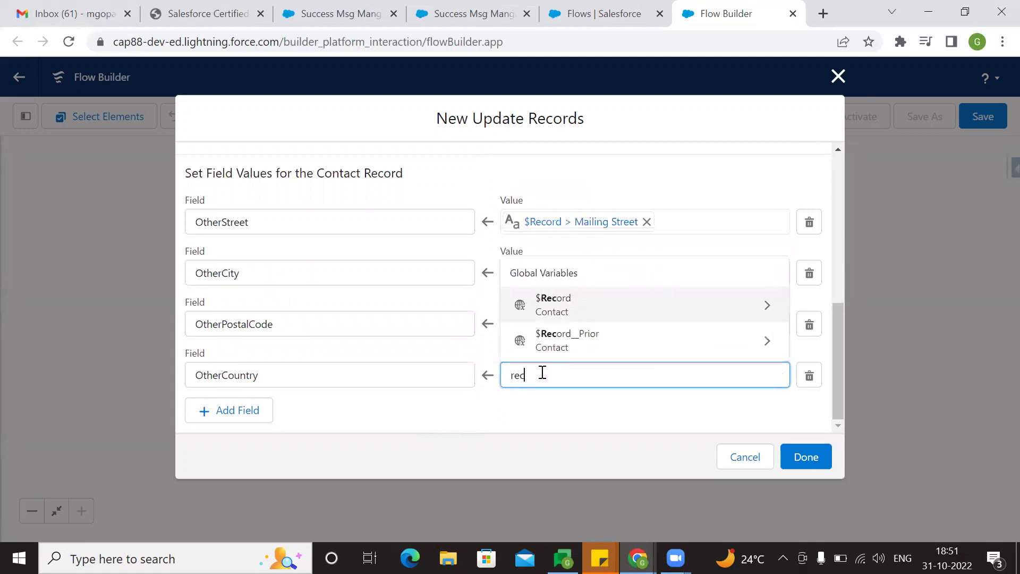
left_click(586, 318)
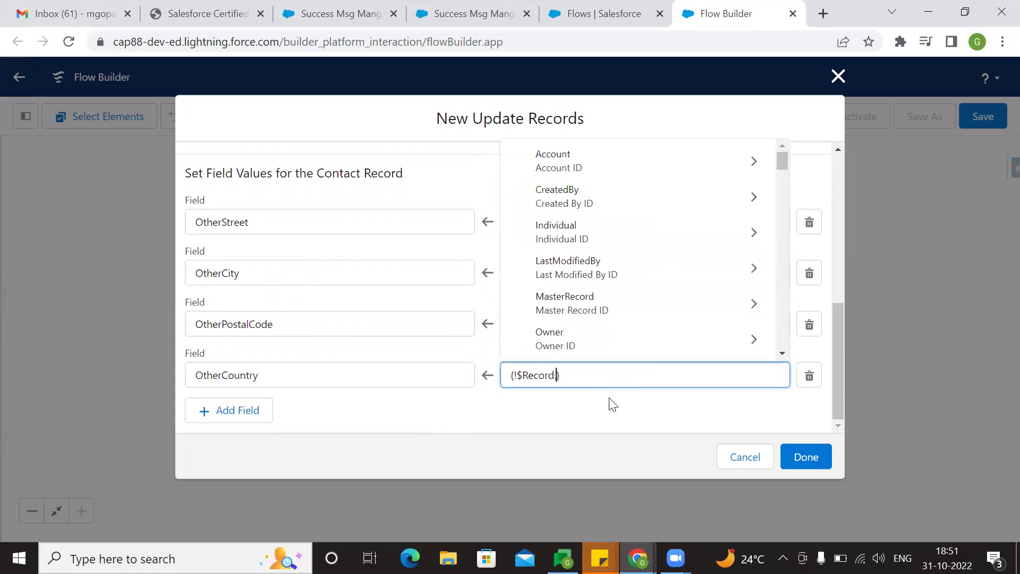
type("count")
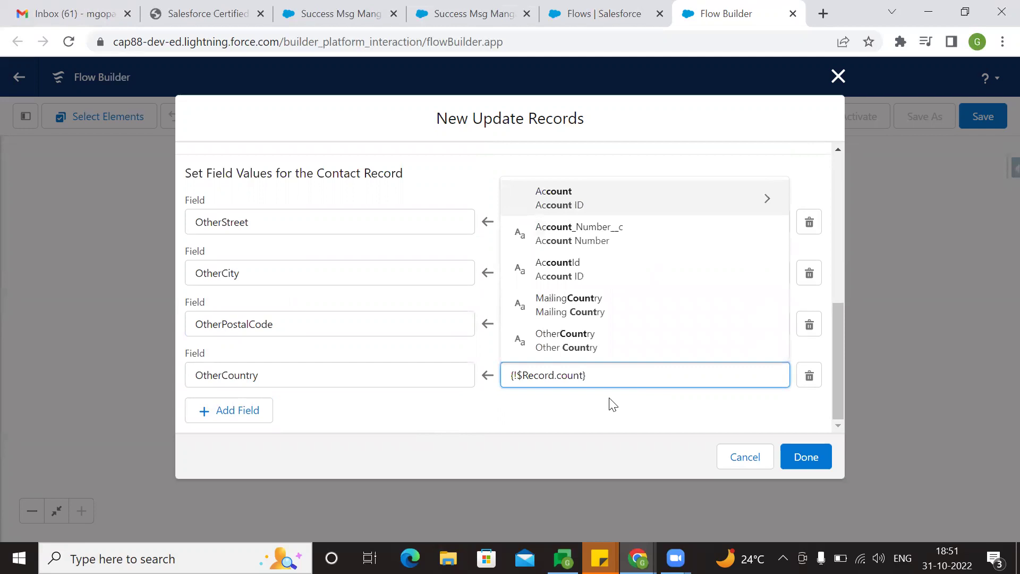
left_click(597, 305)
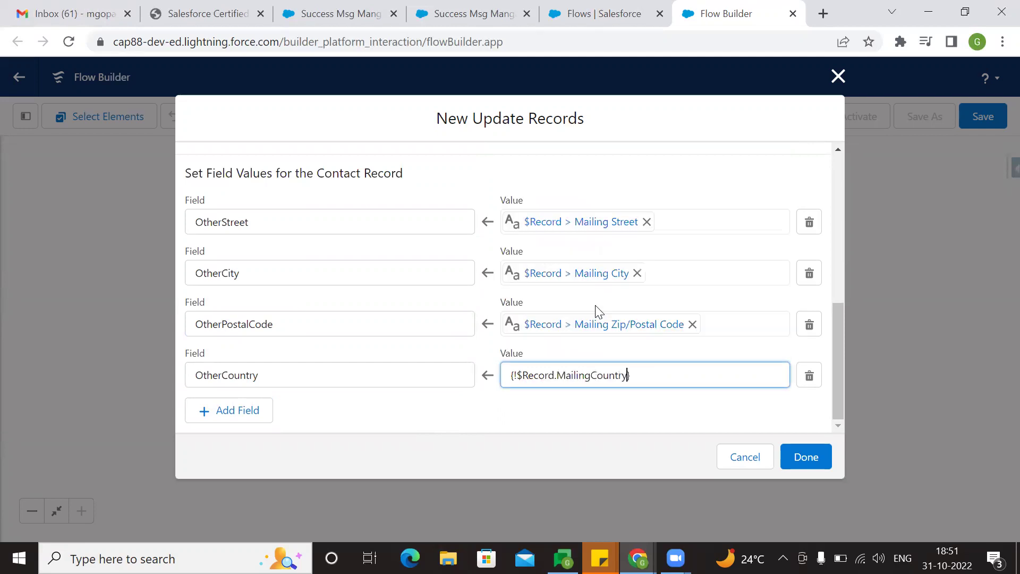
left_click(582, 420)
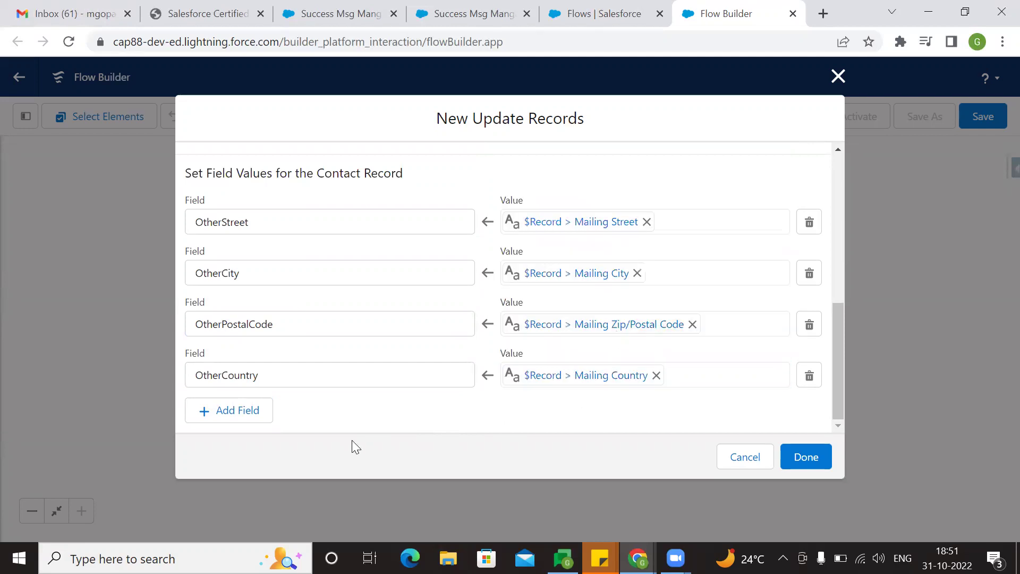
- On the contact record, compare its Mailing and Other address fields in the inline editor
left_click(590, 14)
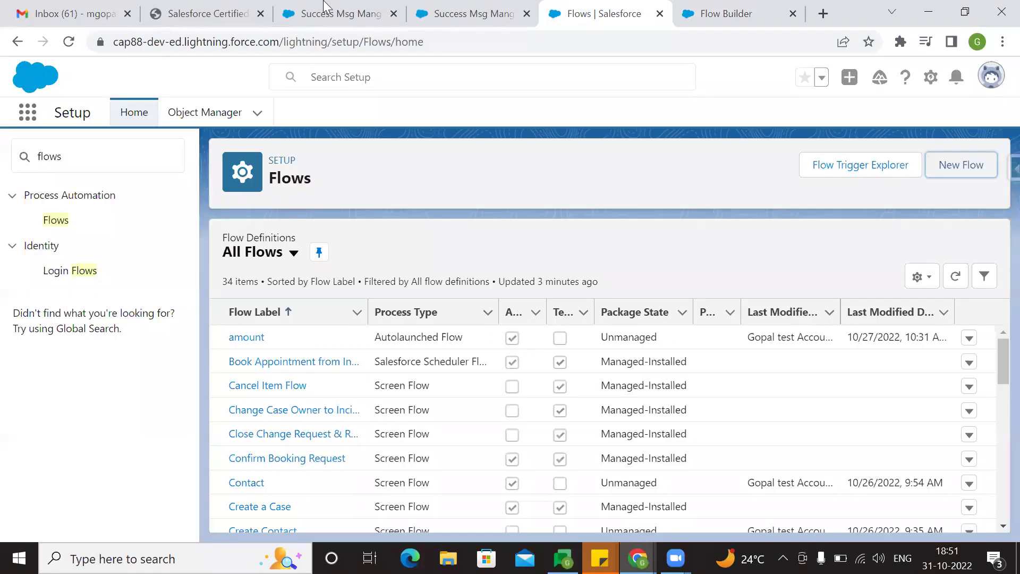
left_click(324, 7)
left_click(319, 348)
scroll(253, 364, "down", 3)
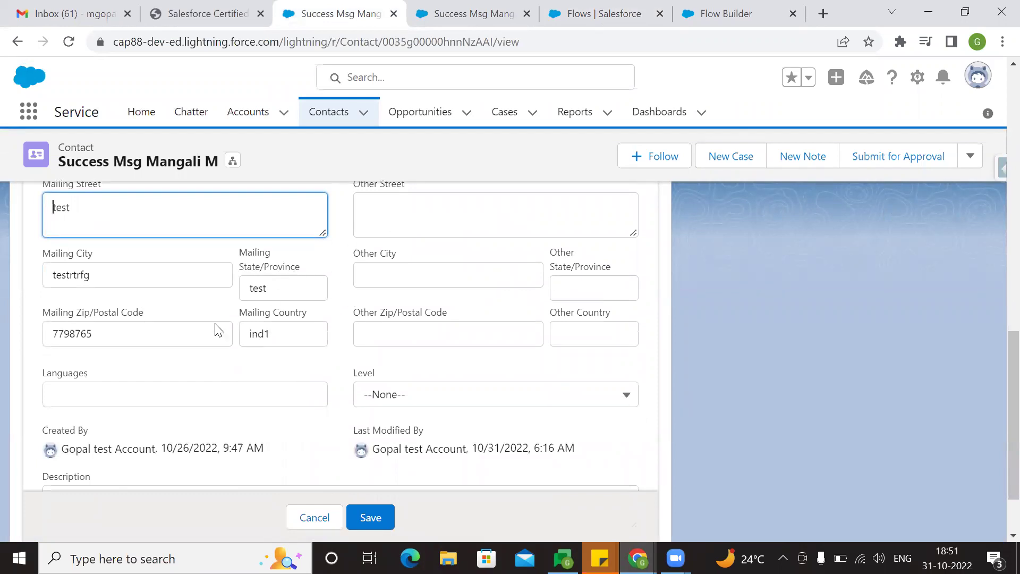
scroll(228, 345, "up", 2)
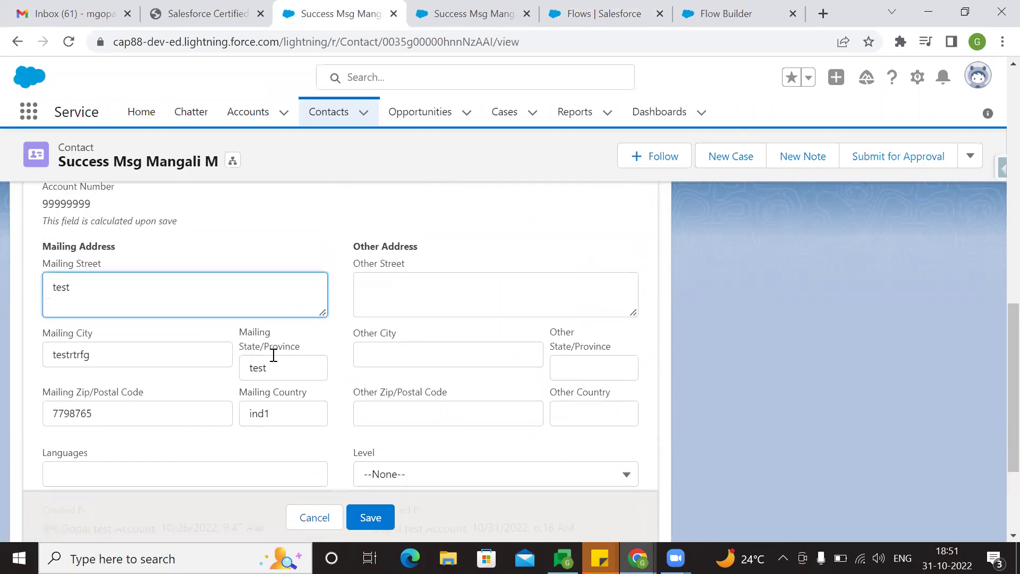
- Back in the flow's update step, add a fifth empty field-value row
left_click(691, 12)
left_click(249, 414)
scroll(322, 361, "down", 1)
- Set OtherState in the new row to the record's MailingState
left_click(295, 365)
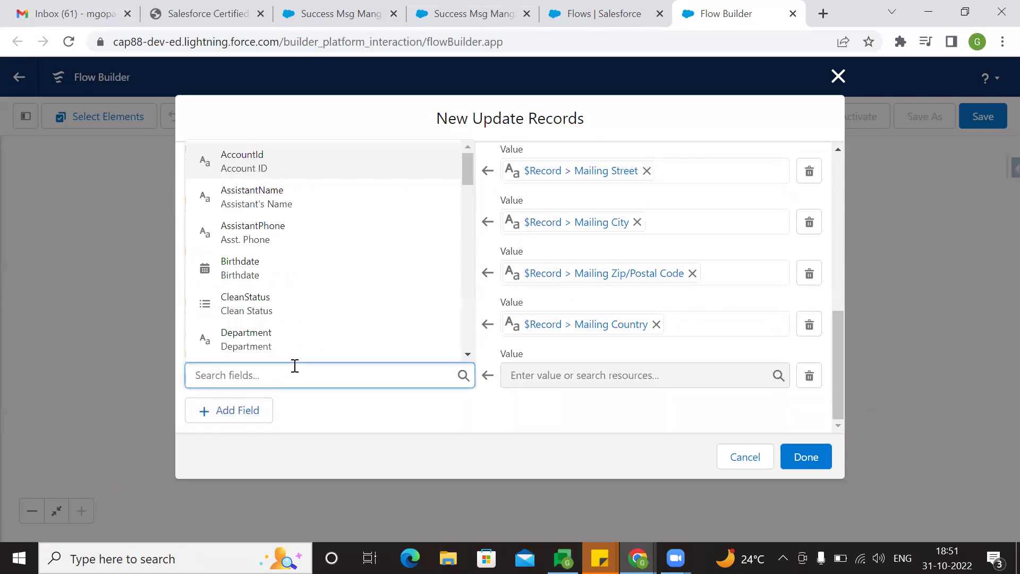
type("state")
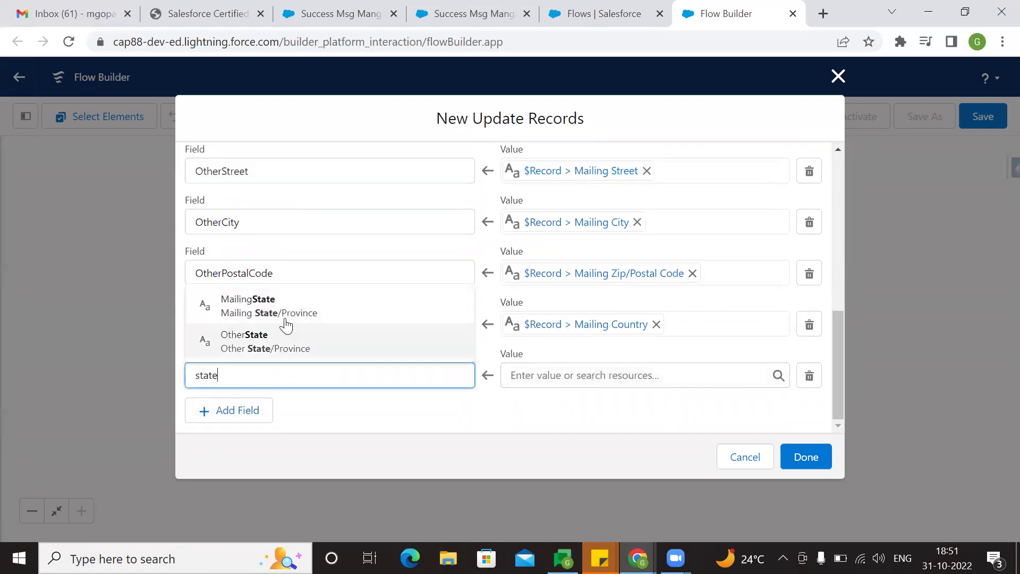
left_click(282, 342)
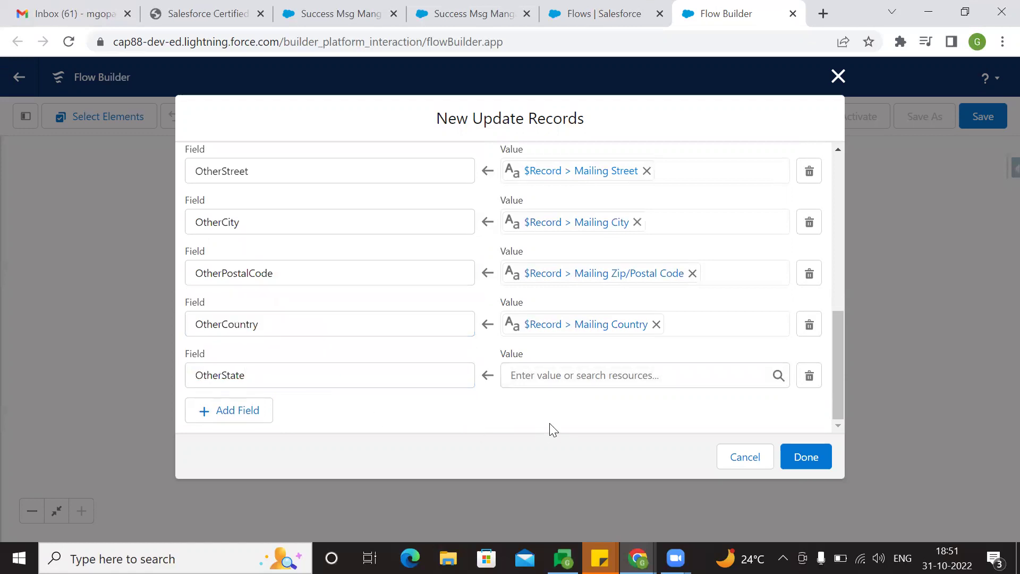
left_click(542, 374)
type("record")
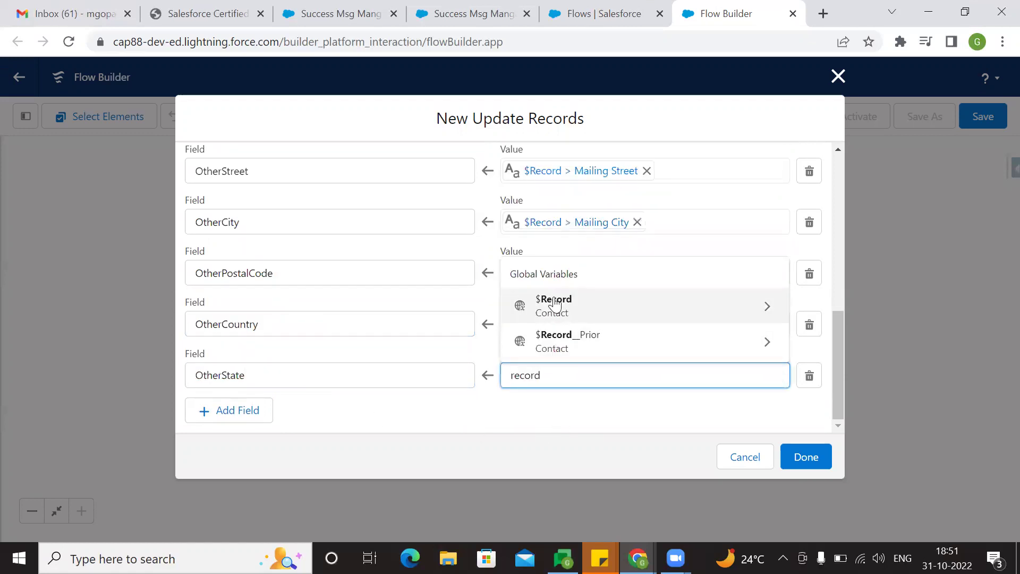
key("Return")
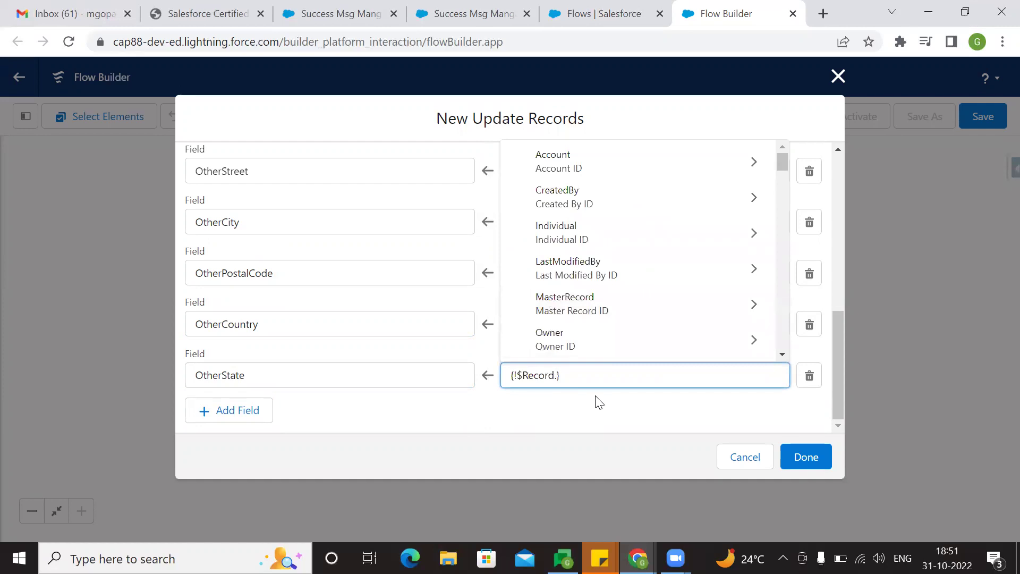
type("sate")
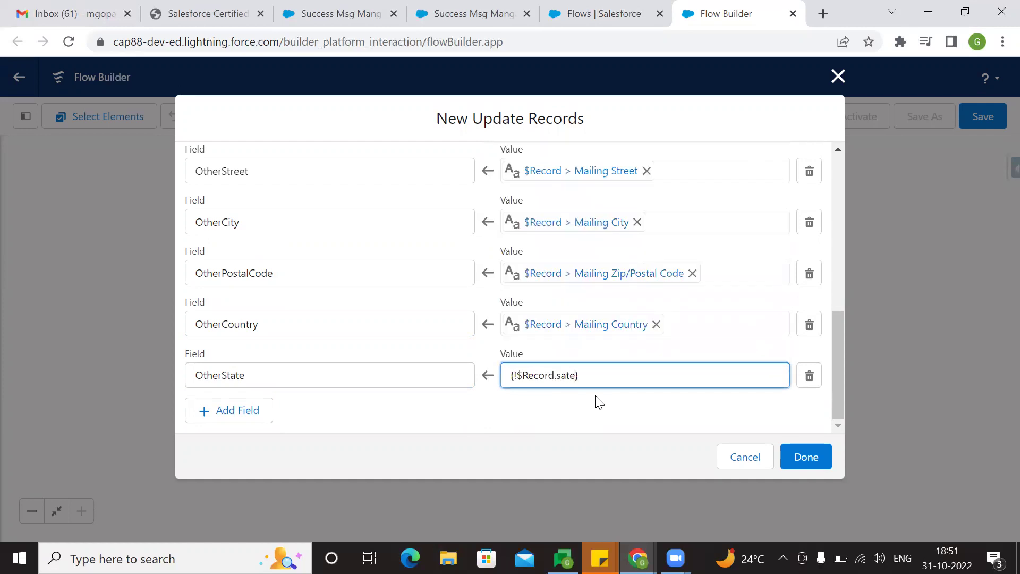
key("BackSpace")
key("BackSpace")
key("BackSpace")
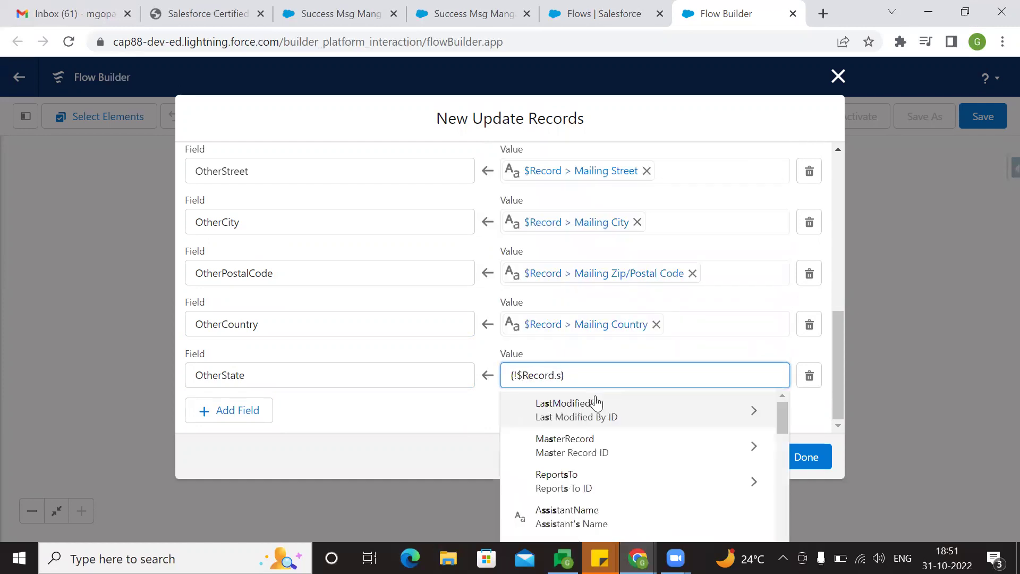
type("tate")
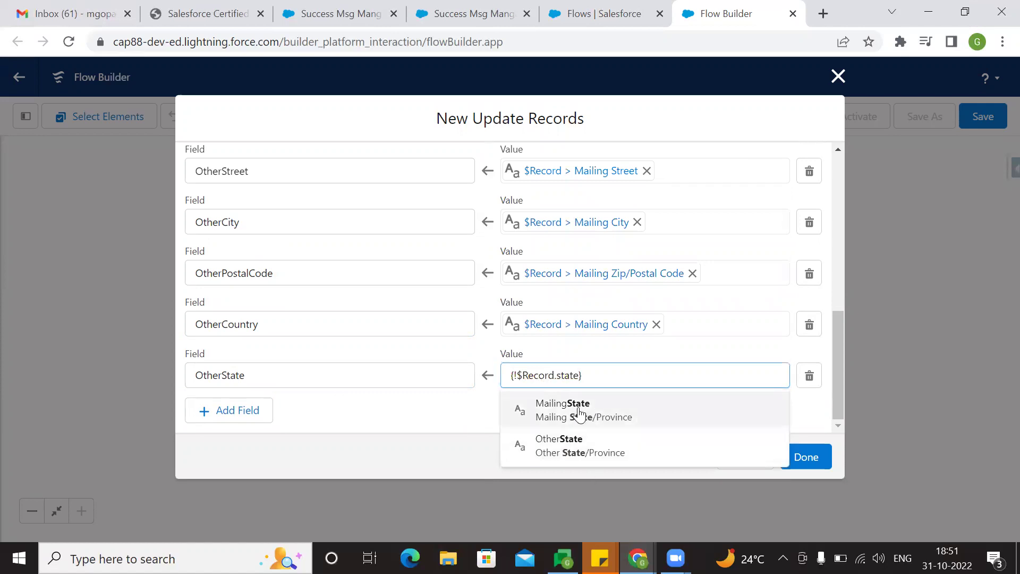
left_click(579, 414)
- Review all five address mappings and finish the Update Records element
scroll(561, 419, "up", 10)
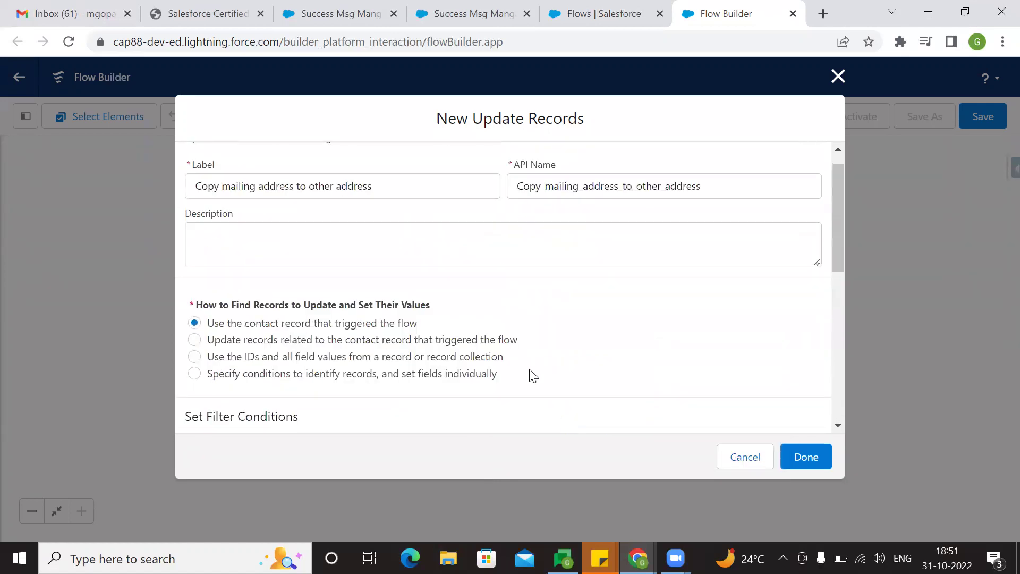
scroll(615, 365, "down", 6)
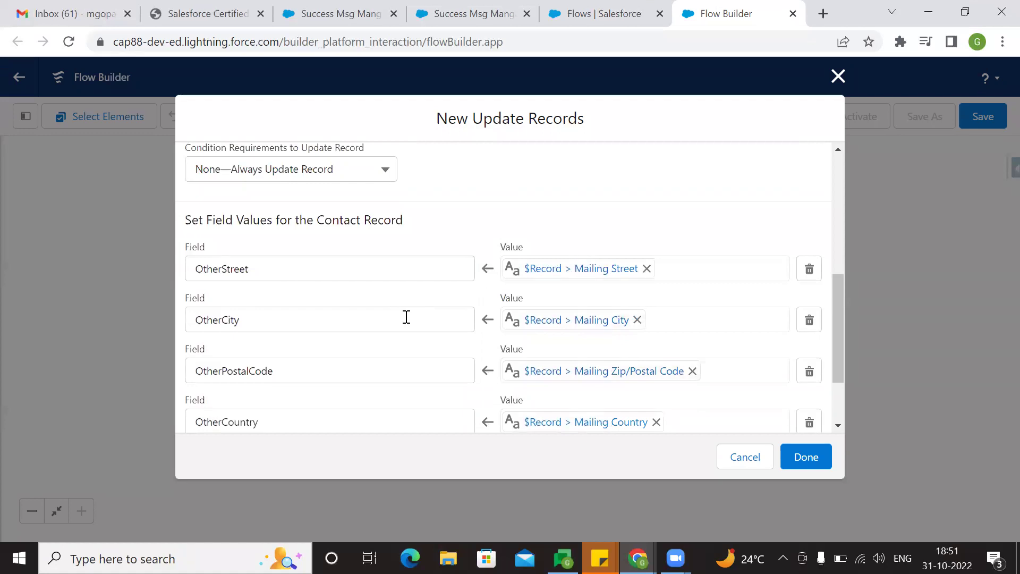
scroll(371, 322, "down", 2)
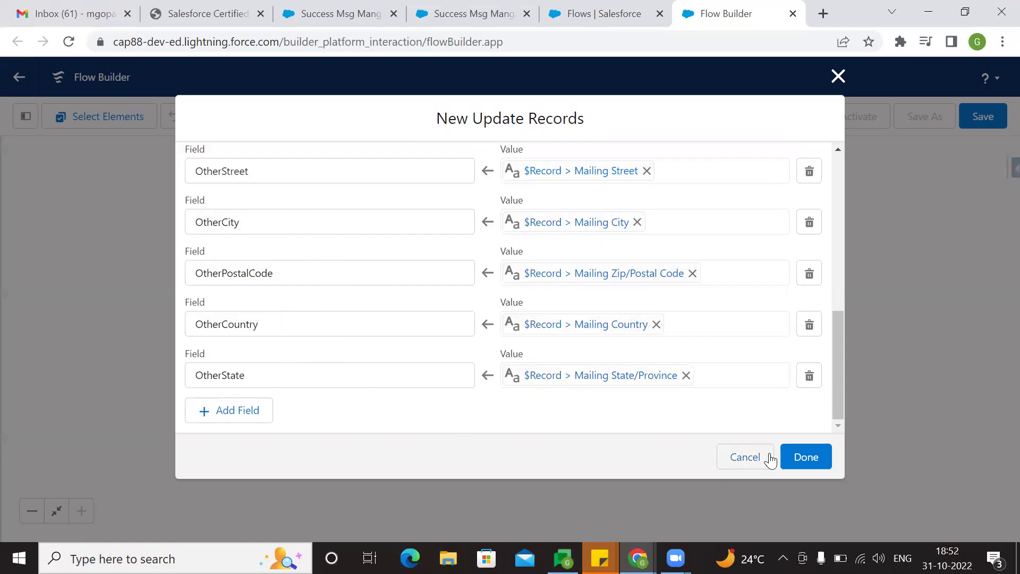
left_click(813, 459)
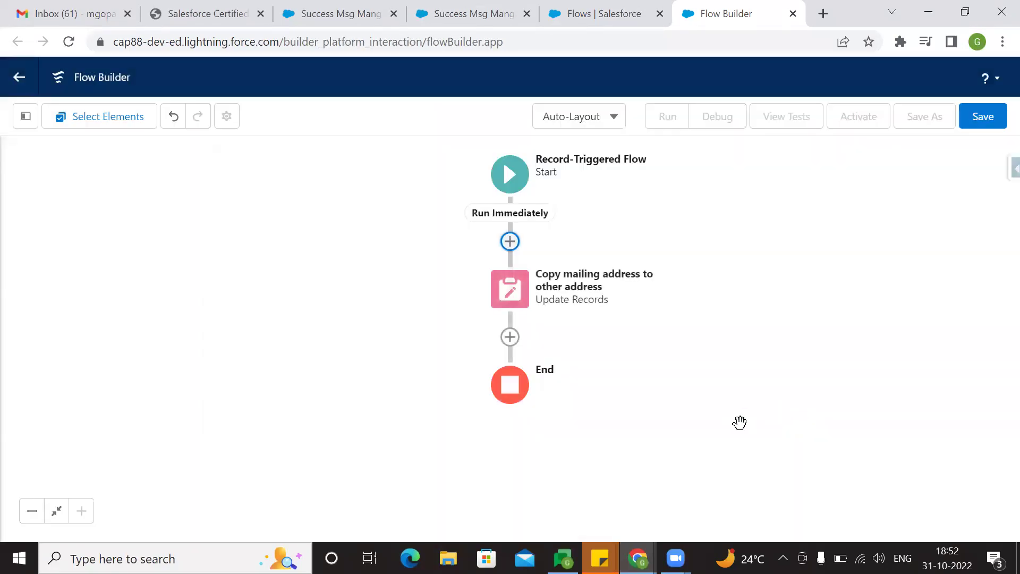
- Switch the flow canvas to Free-Form layout and move the Start element left
left_click(605, 118)
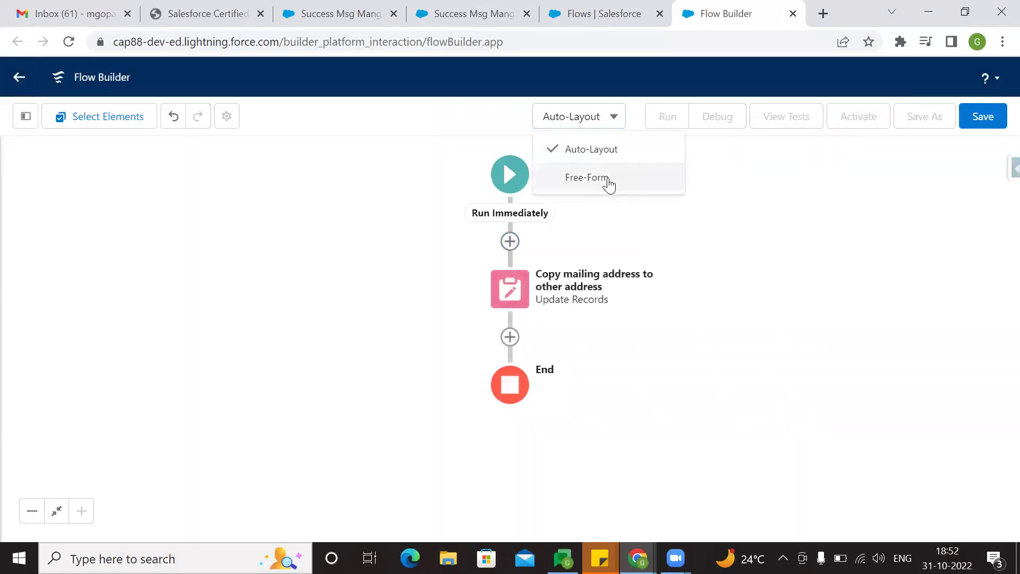
left_click(607, 178)
left_click(363, 381)
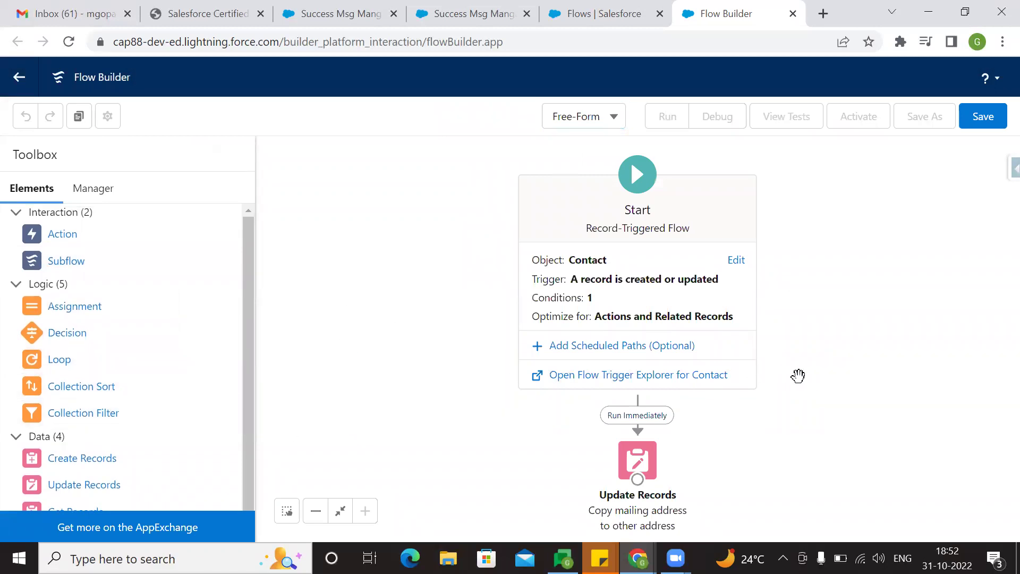
left_click_drag(573, 193, 414, 197)
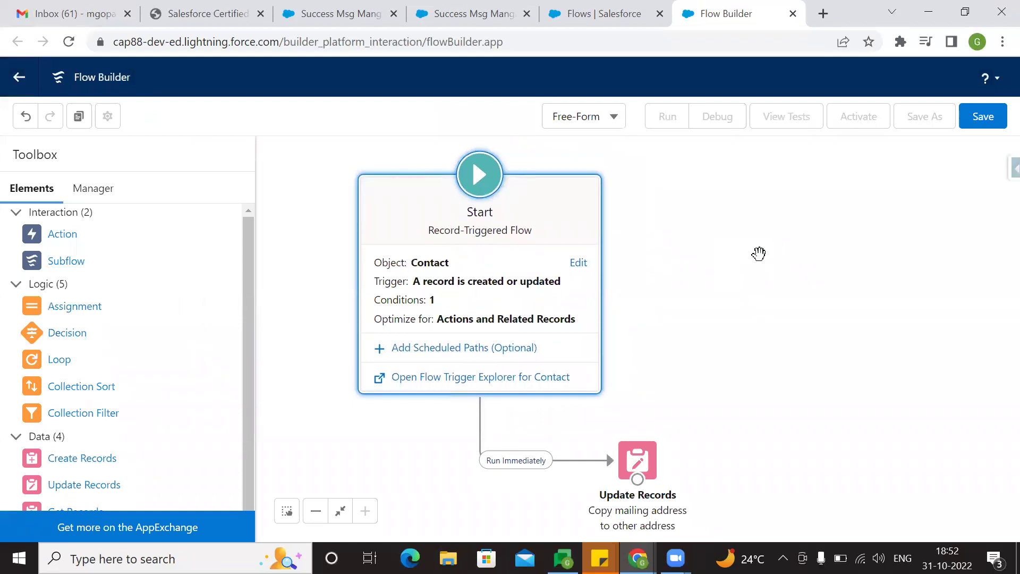
- Save the flow as 'copy other address from mailing address' and activate it
left_click(980, 121)
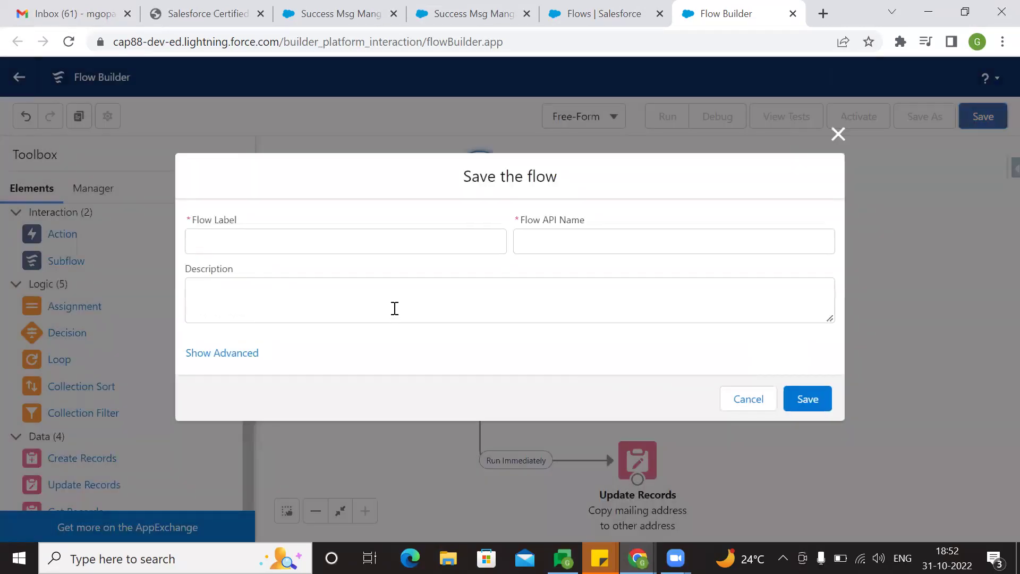
left_click(314, 240)
type("cop")
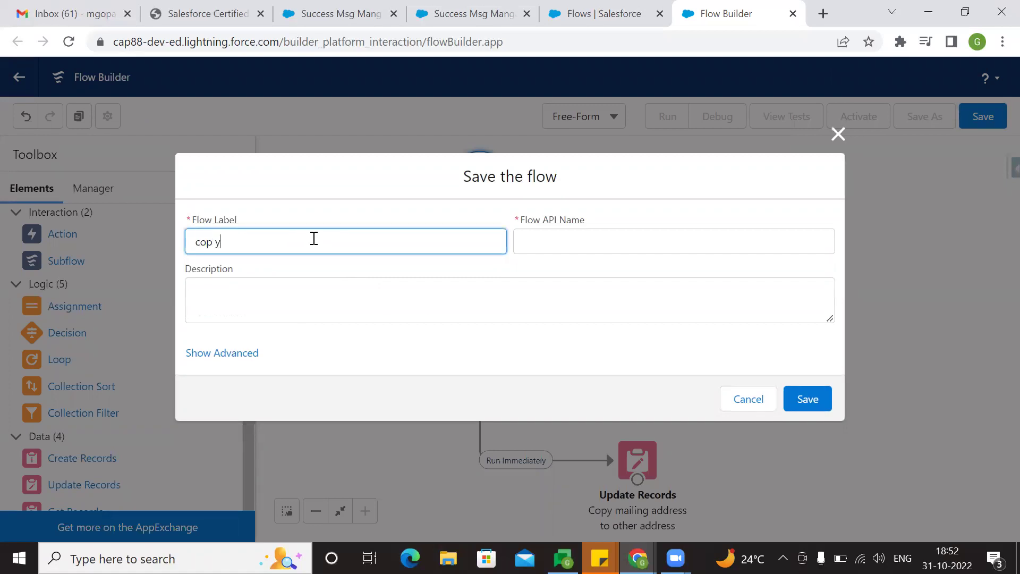
type("y ")
type("oyh")
key("BackSpace")
key("BackSpace")
type("ther address from mailing a")
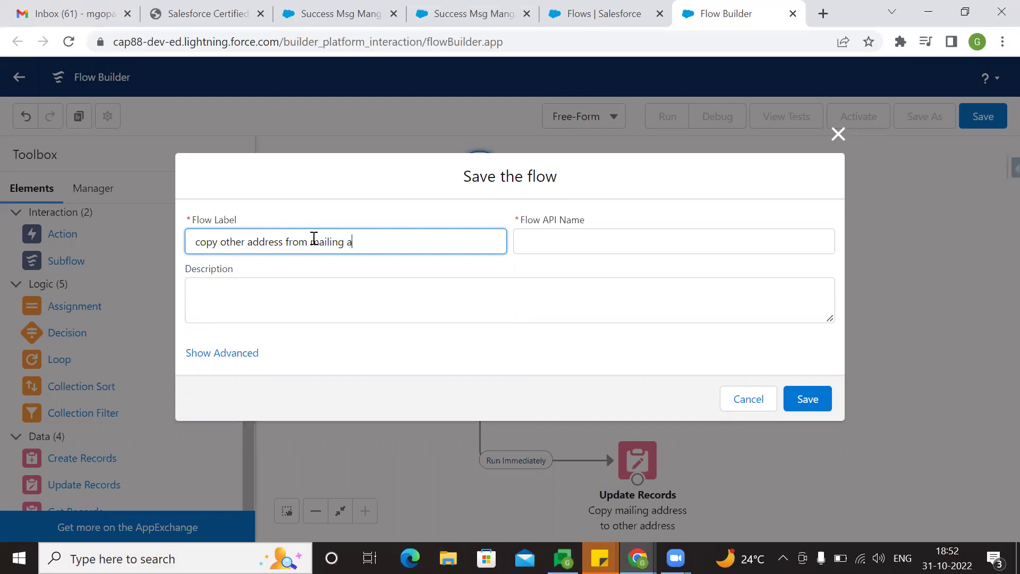
type("drdress")
left_click(337, 222)
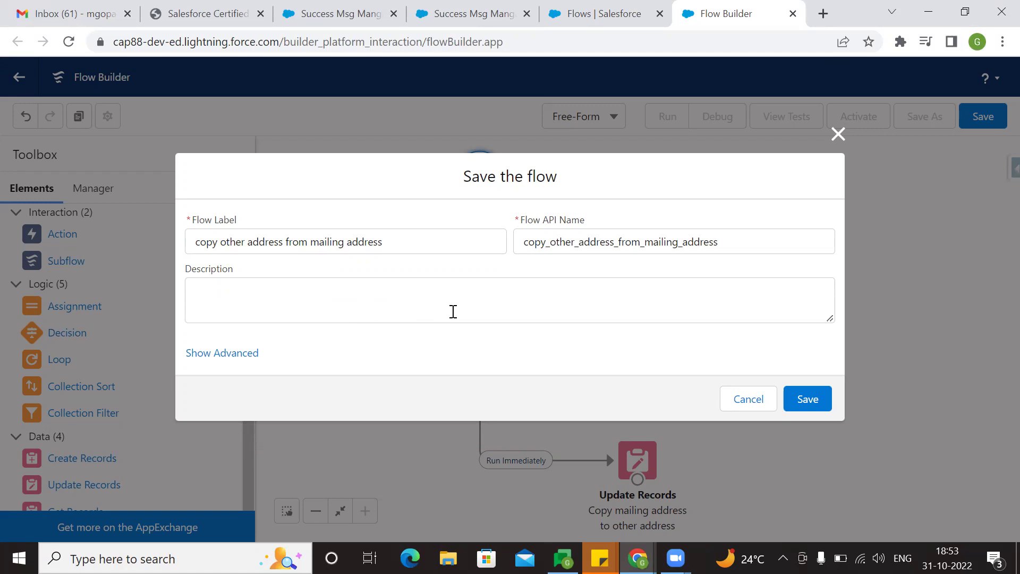
left_click(800, 406)
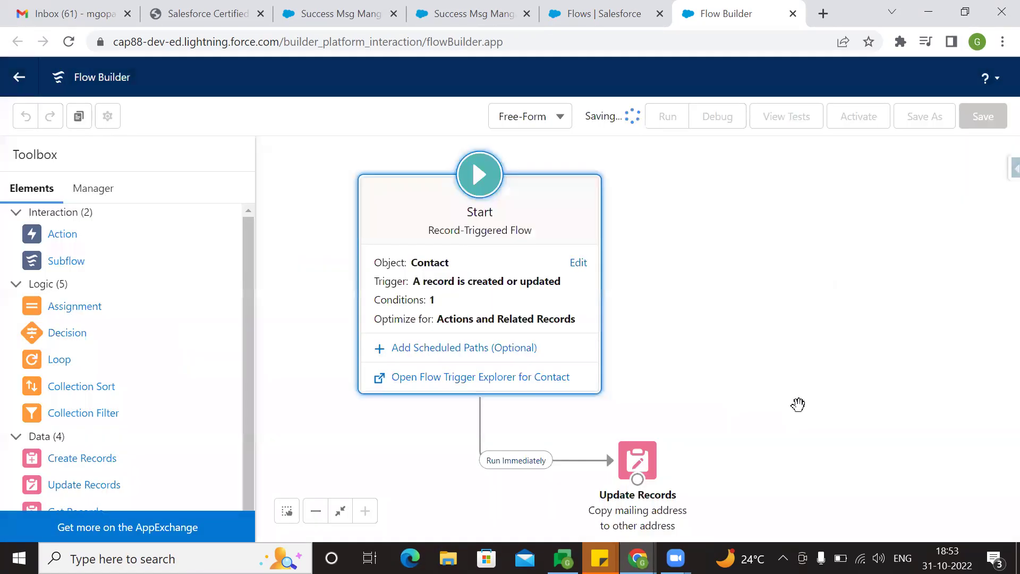
left_click(870, 116)
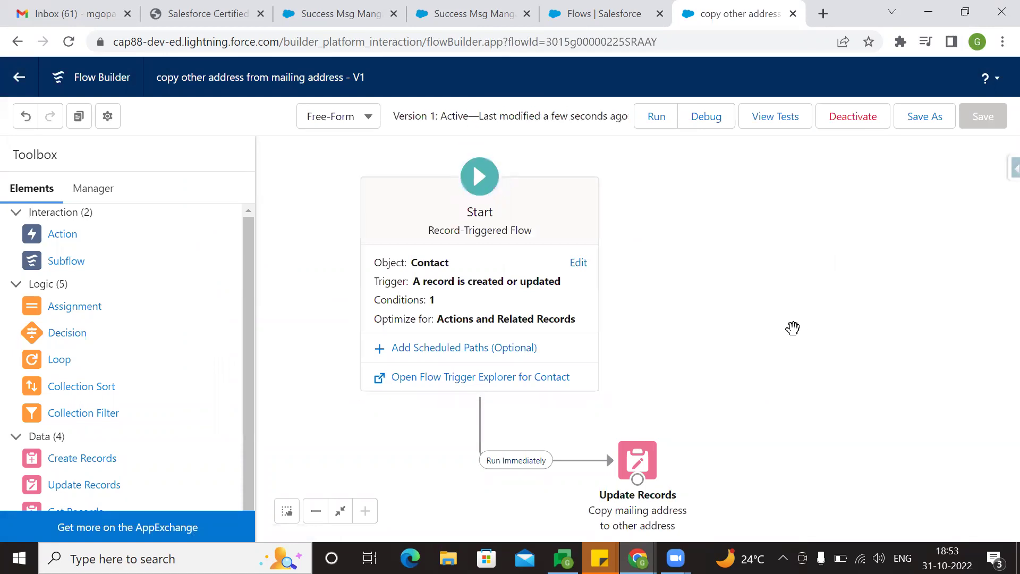
left_click(372, 13)
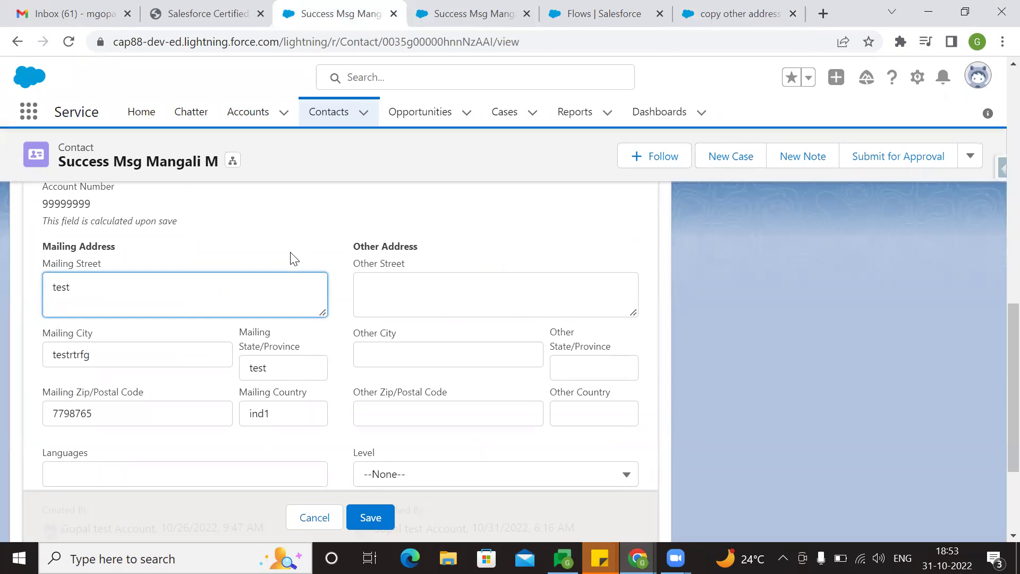
- Replace the contact's mailing street with 2-441
double_click(280, 295)
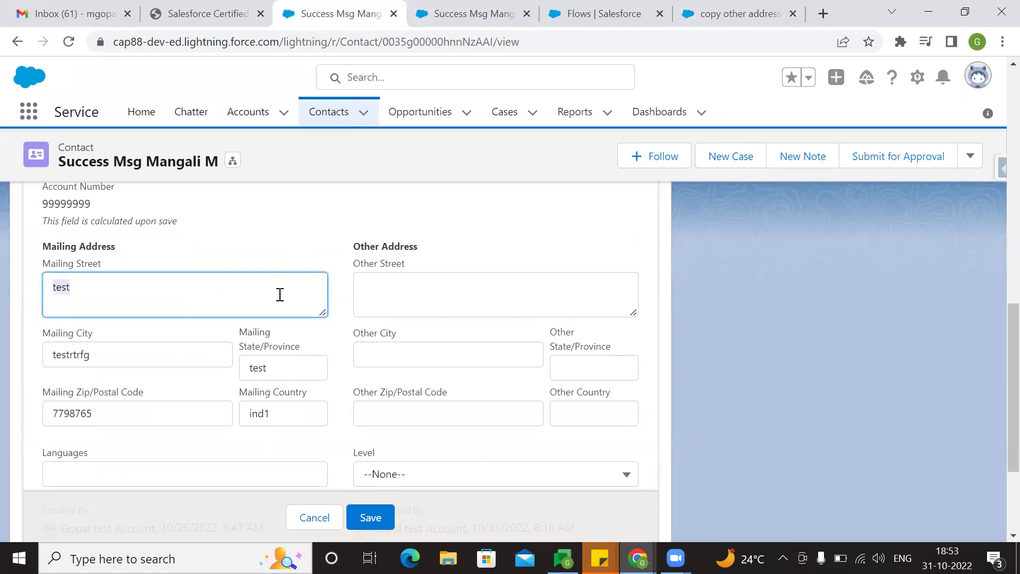
left_click(368, 515)
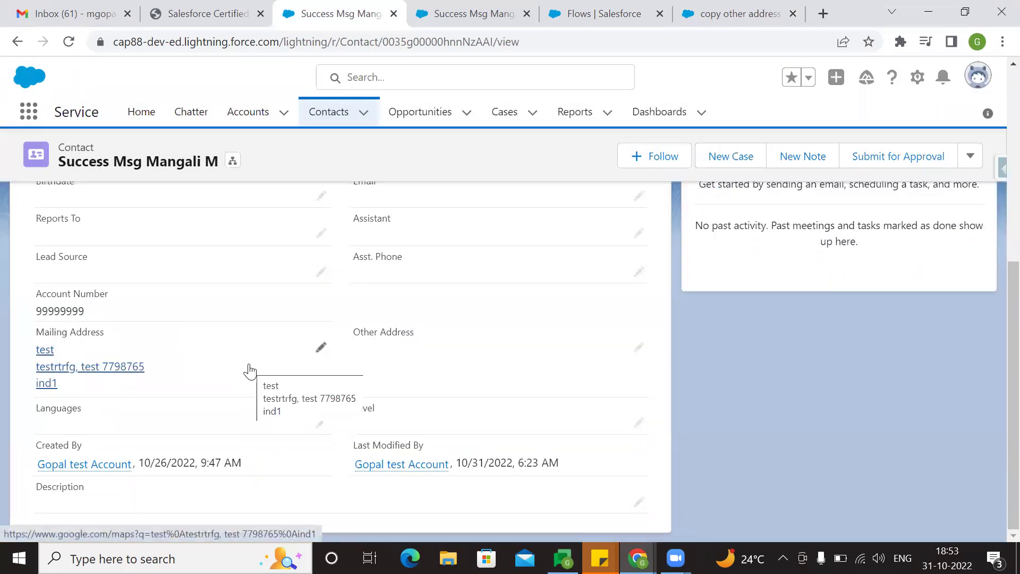
left_click(321, 347)
key("ctrl+a")
key("BackSpace")
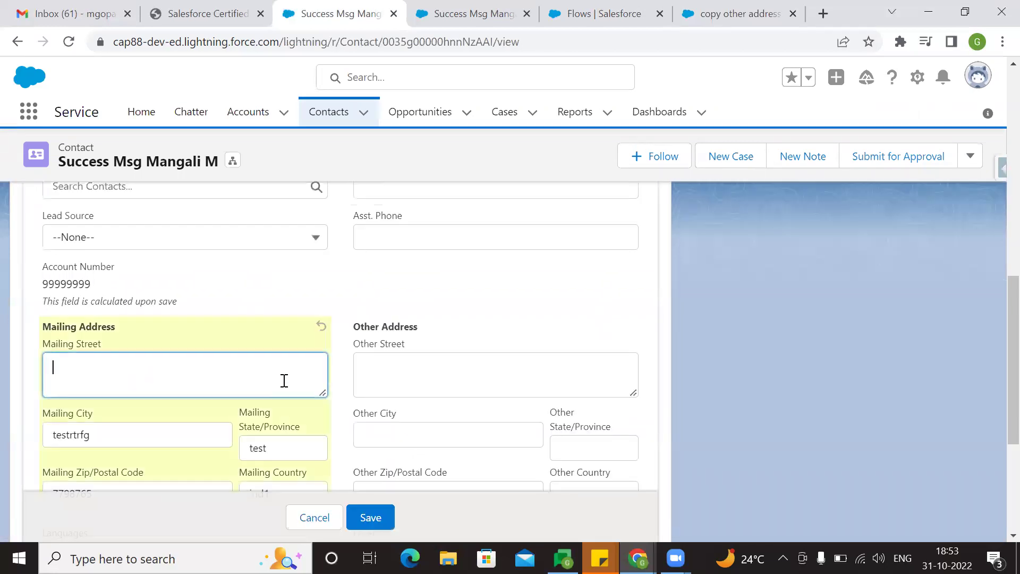
type("2-441")
- Change the mailing city to kurnool, state to AP and postal code to 464464
scroll(206, 402, "down", 3)
left_click(169, 277)
key("BackSpace")
key("BackSpace")
key("BackSpace")
key("BackSpace")
key("BackSpace")
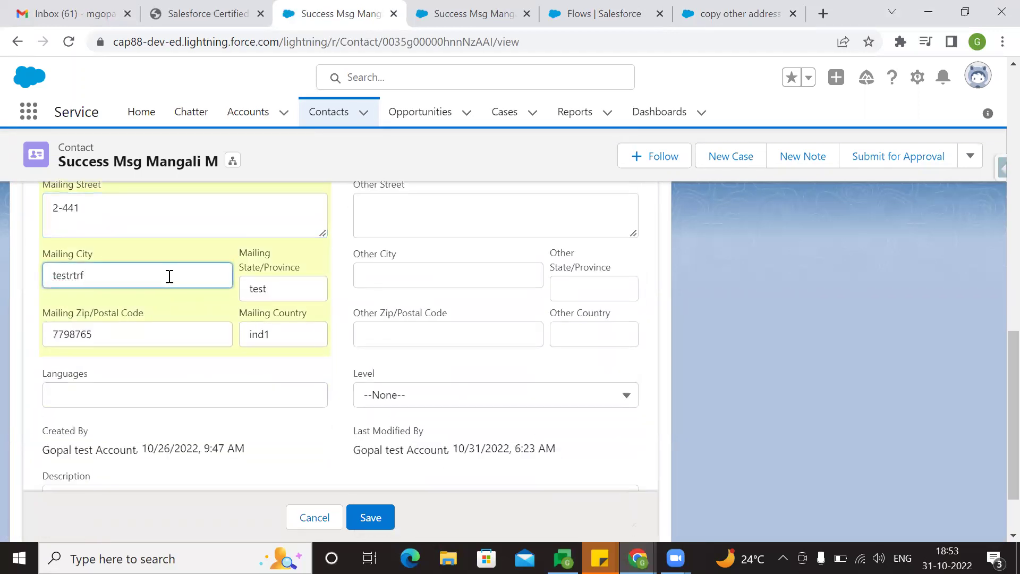
key("BackSpace")
key("BackSpace")
key("BackSpace")
type("kurnool")
left_click(270, 291)
key("BackSpace")
key("BackSpace")
key("BackSpace")
type("AP")
left_click(207, 331)
key("BackSpace")
key("BackSpace")
key("BackSpace")
key("BackSpace")
key("BackSpace")
key("BackSpace")
key("BackSpace")
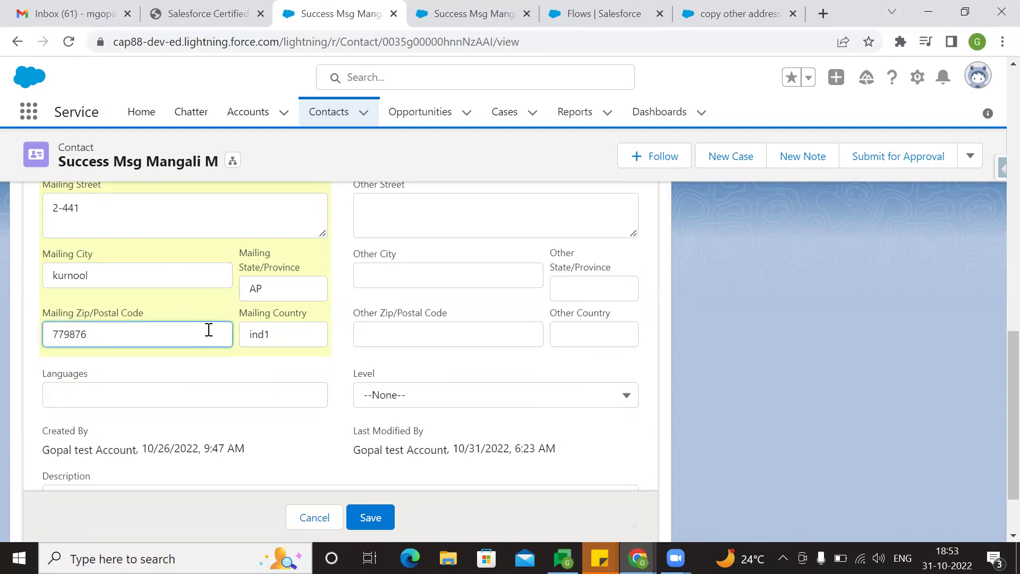
type("464464")
- Set the mailing country to INDIA and save the contact
left_click(318, 333)
key("BackSpace")
key("BackSpace")
key("BackSpace")
key("BackSpace")
type("INDIA")
left_click(287, 366)
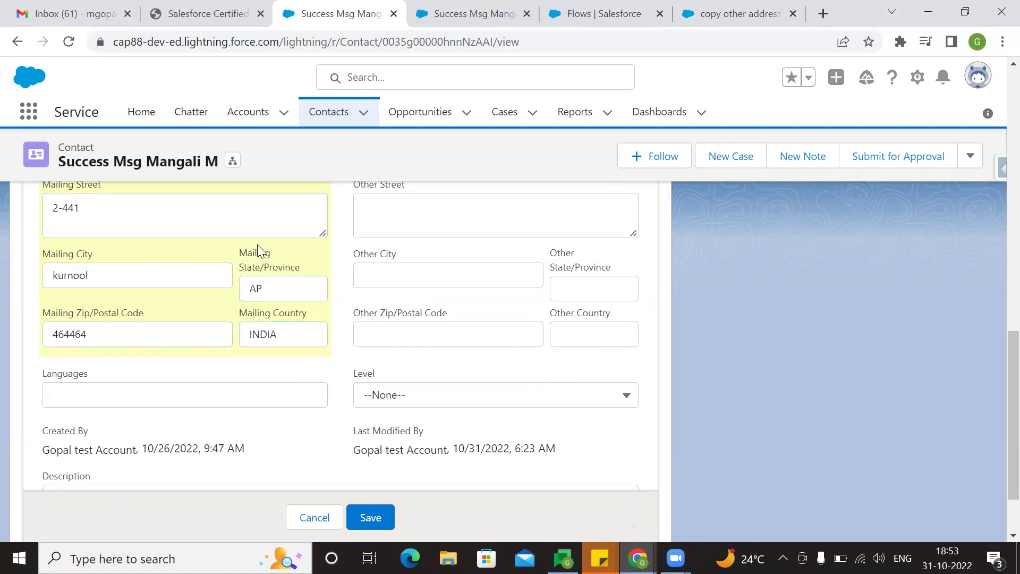
scroll(300, 313, "up", 2)
scroll(300, 313, "up", 1)
left_click(392, 518)
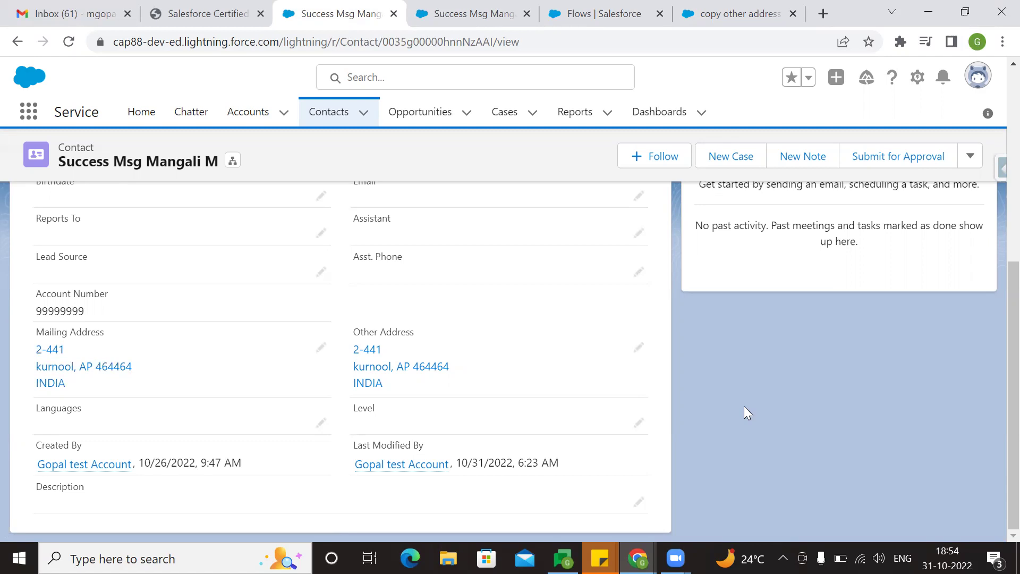
- Review the flow's Contact Start trigger settings and close them without changes
left_click(771, 9)
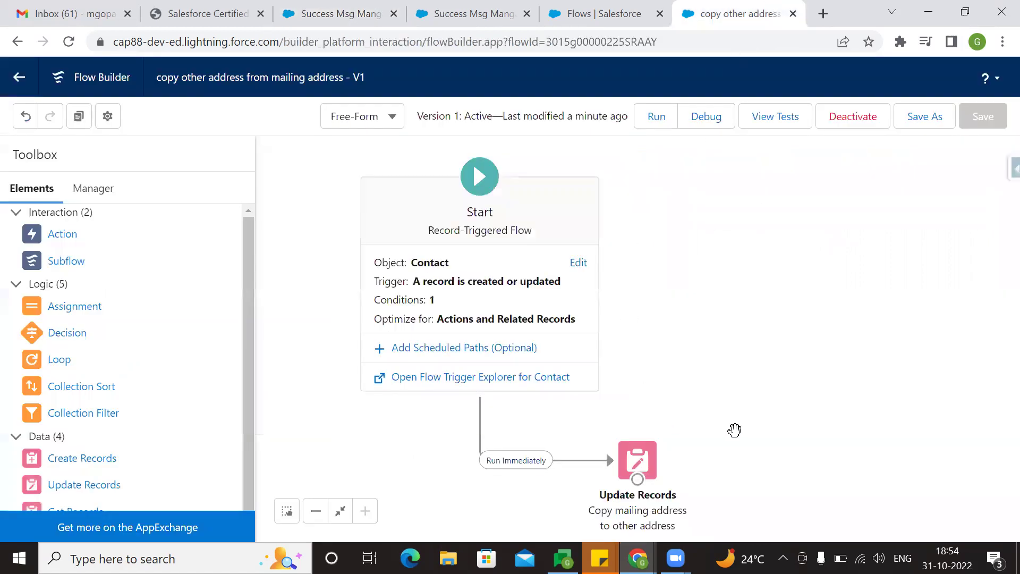
left_click_drag(790, 339, 774, 302)
left_click(563, 228)
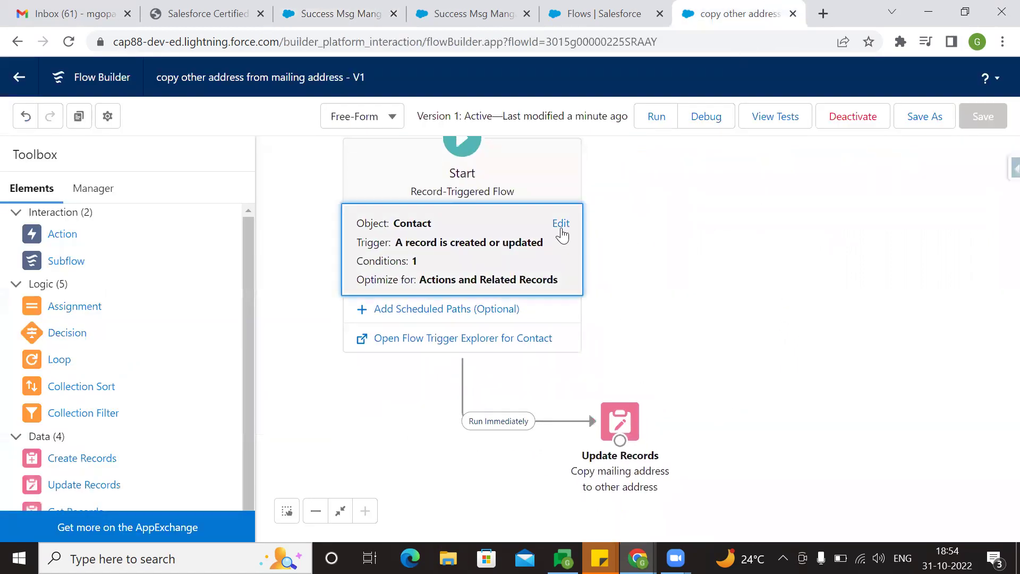
left_click(122, 223)
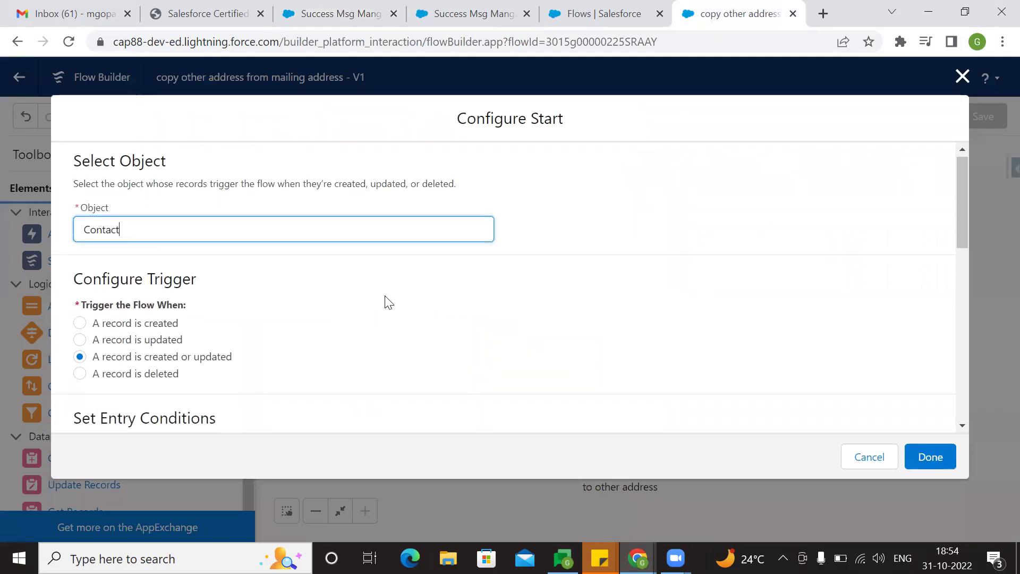
scroll(196, 296, "down", 1)
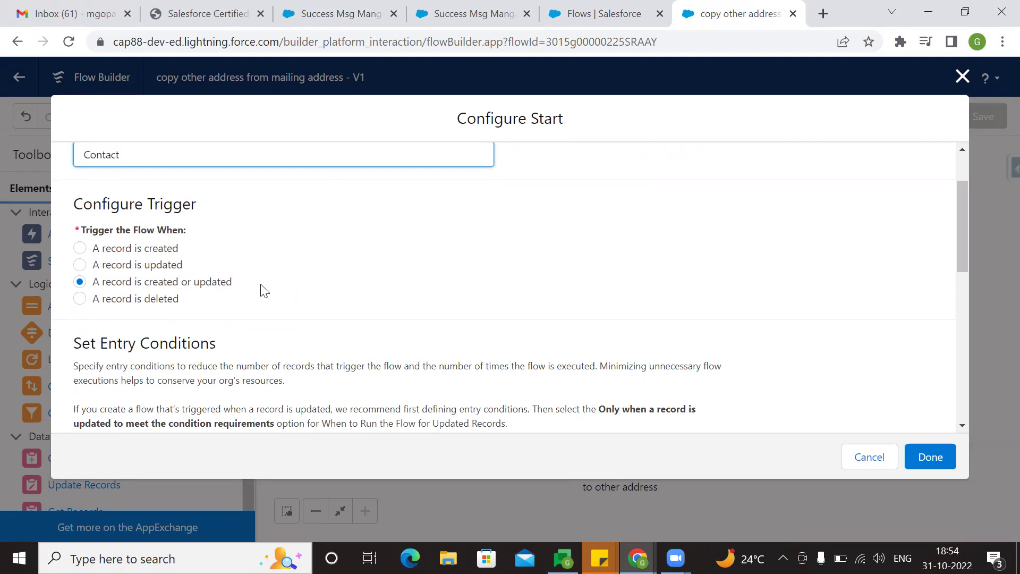
scroll(319, 298, "down", 5)
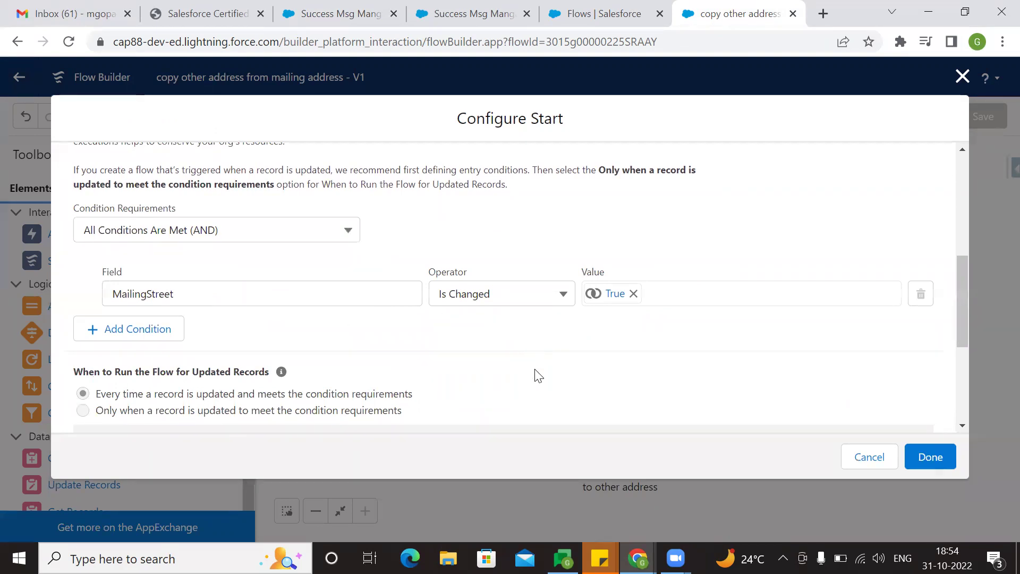
scroll(537, 373, "down", 4)
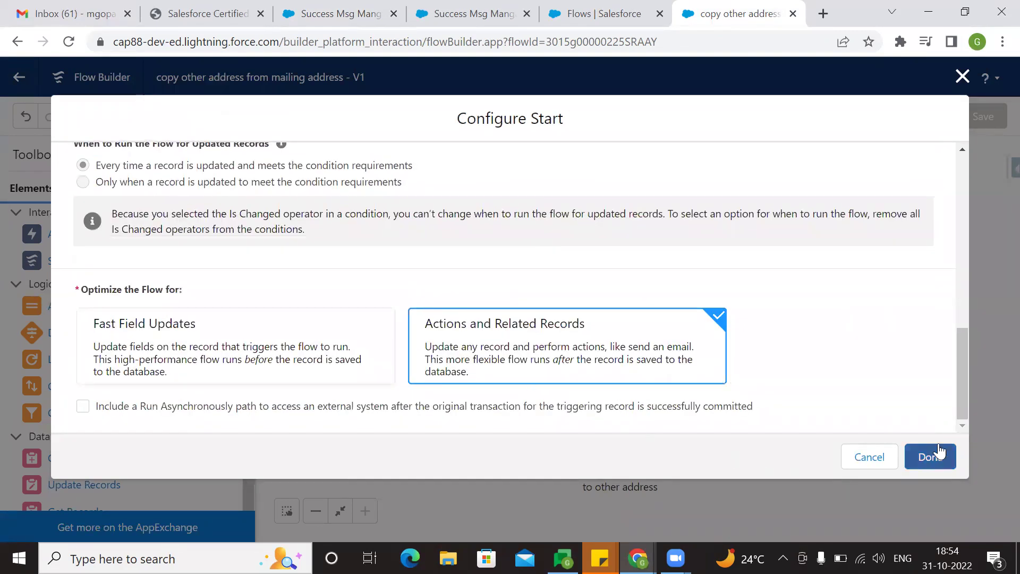
left_click(935, 454)
double_click(605, 401)
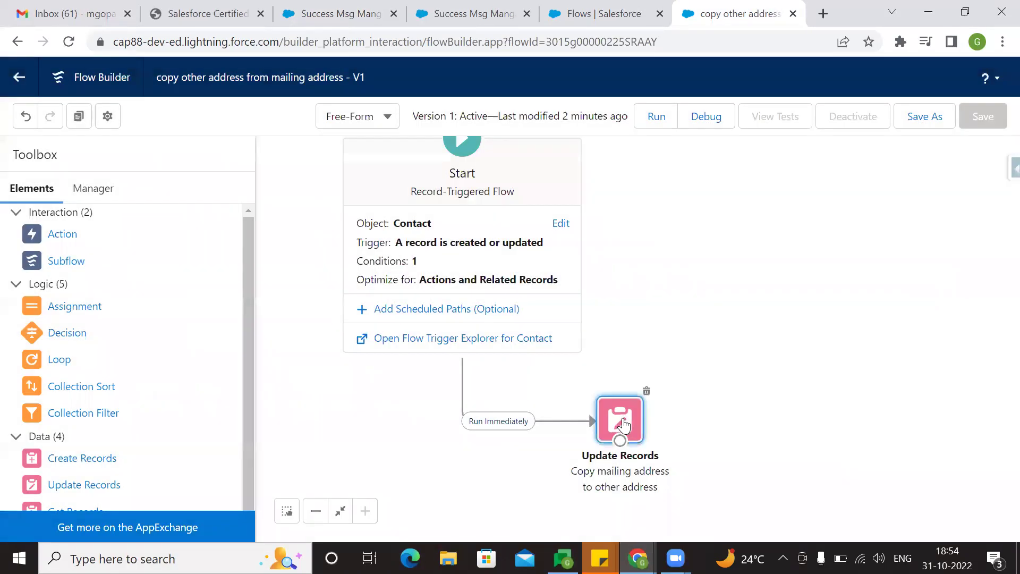
scroll(562, 341, "down", 5)
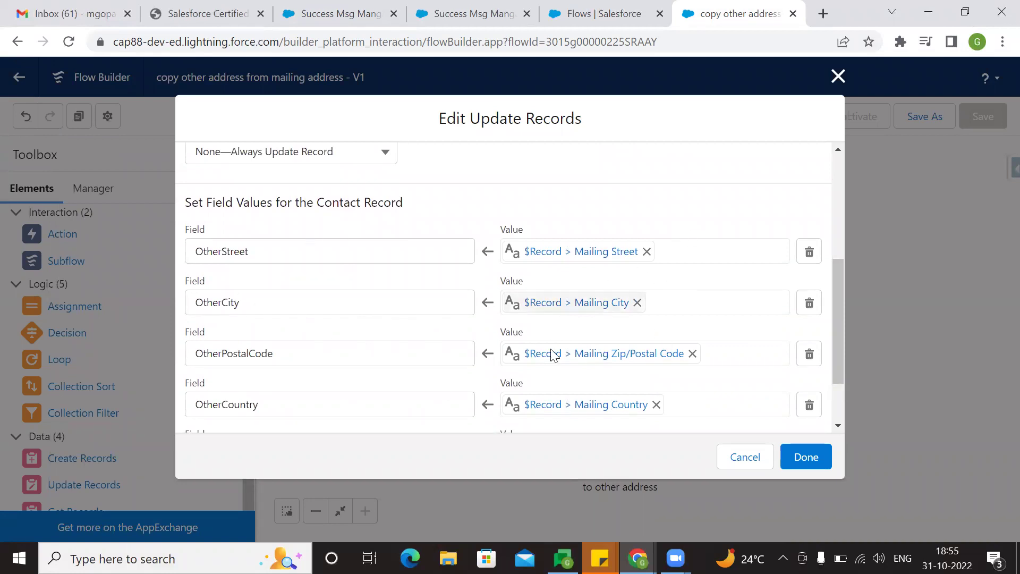
scroll(345, 388, "down", 1)
scroll(346, 389, "down", 2)
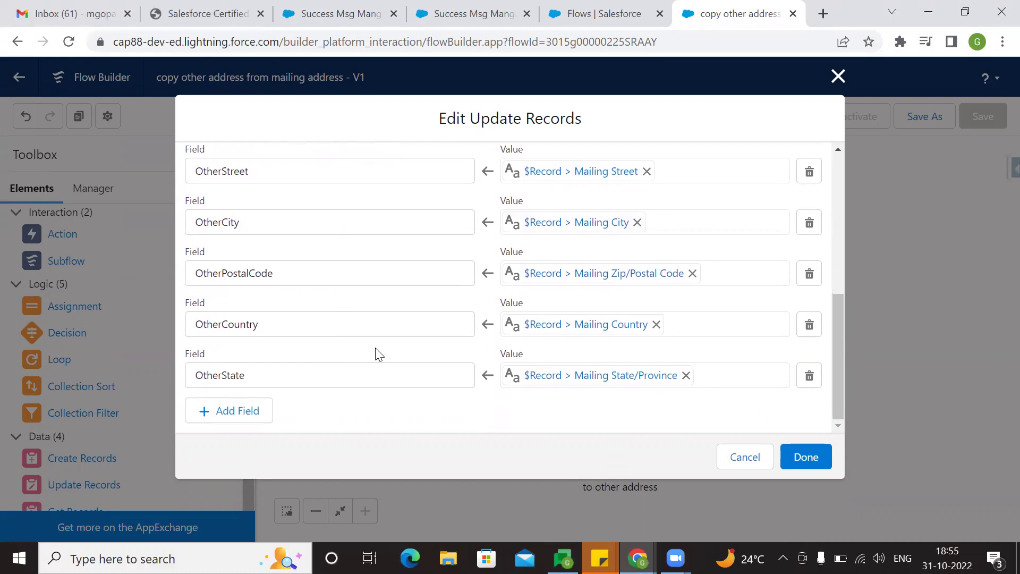
scroll(379, 355, "up", 10)
scroll(507, 348, "down", 10)
left_click(806, 457)
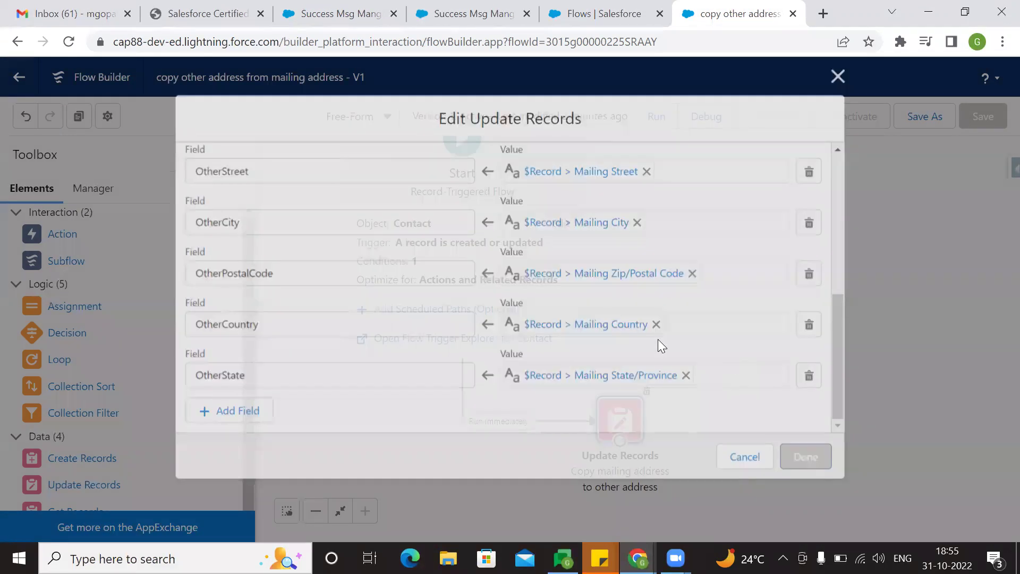